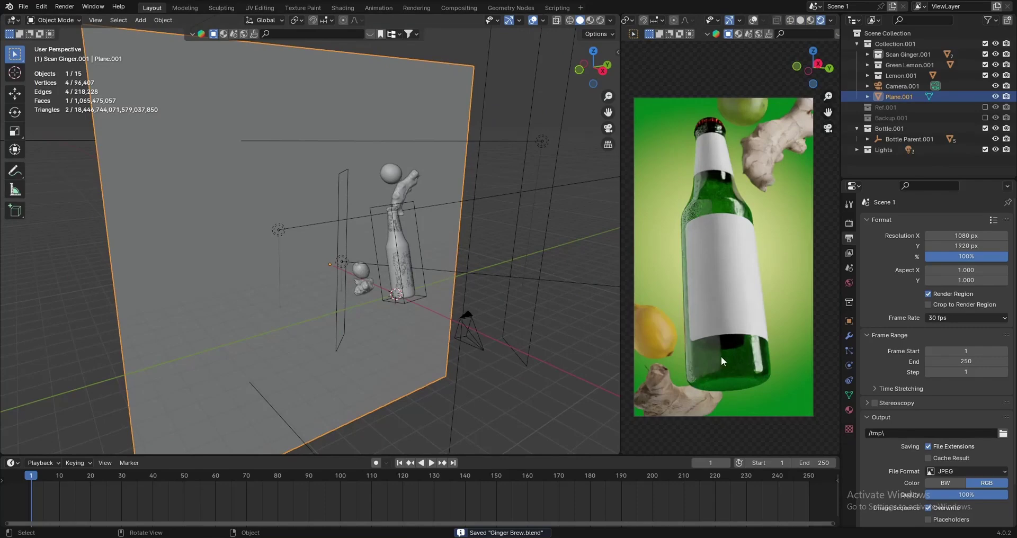
Step: Deselect the background plane, view the main viewport from the right, and display the camera viewport in solid shading
{"action": "left_click", "coordinate": [488, 207]}
{"action": "key", "text": "KP_3"}
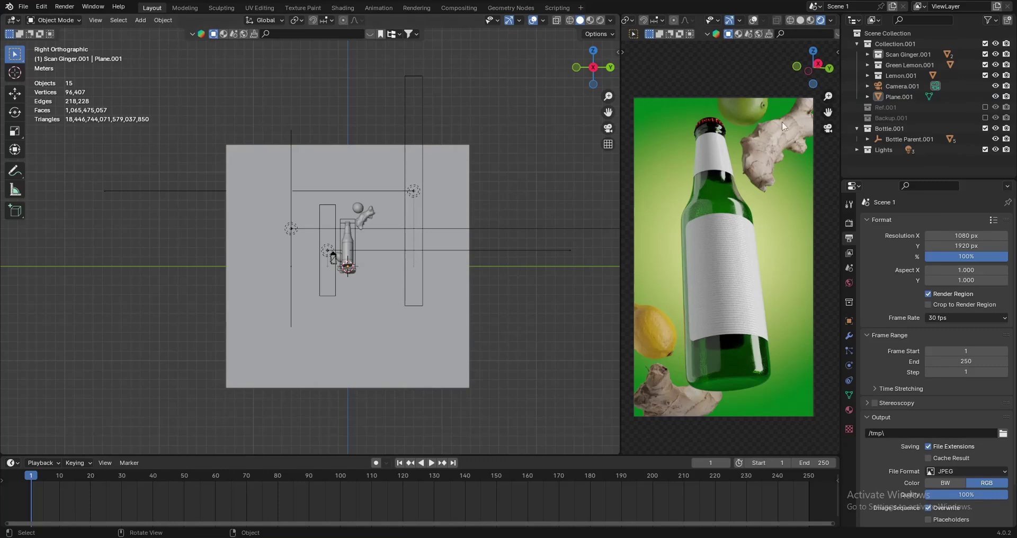
{"action": "left_click", "coordinate": [800, 21]}
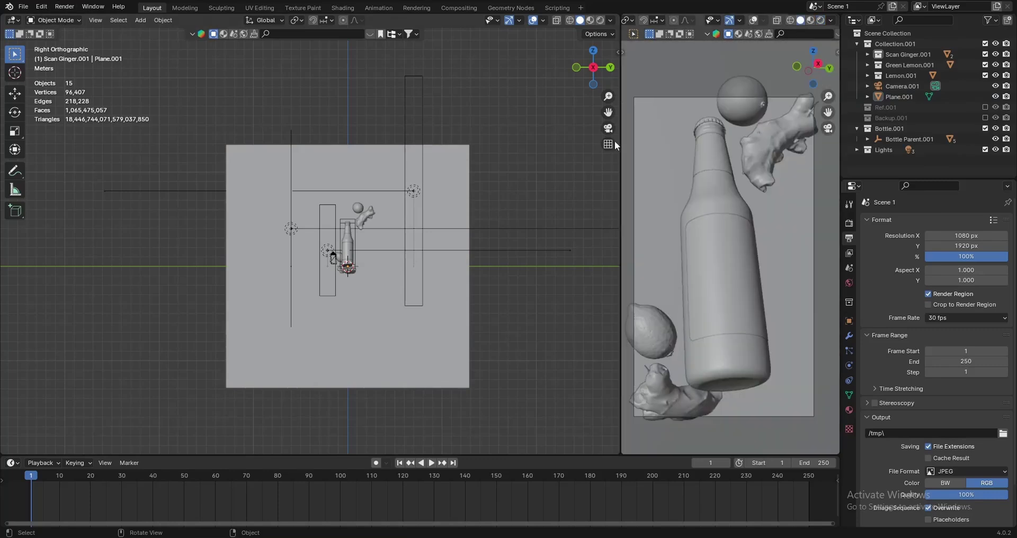
Step: View the existing bottle render and examine the scene's render engine and output settings
{"action": "left_click", "coordinate": [64, 7]}
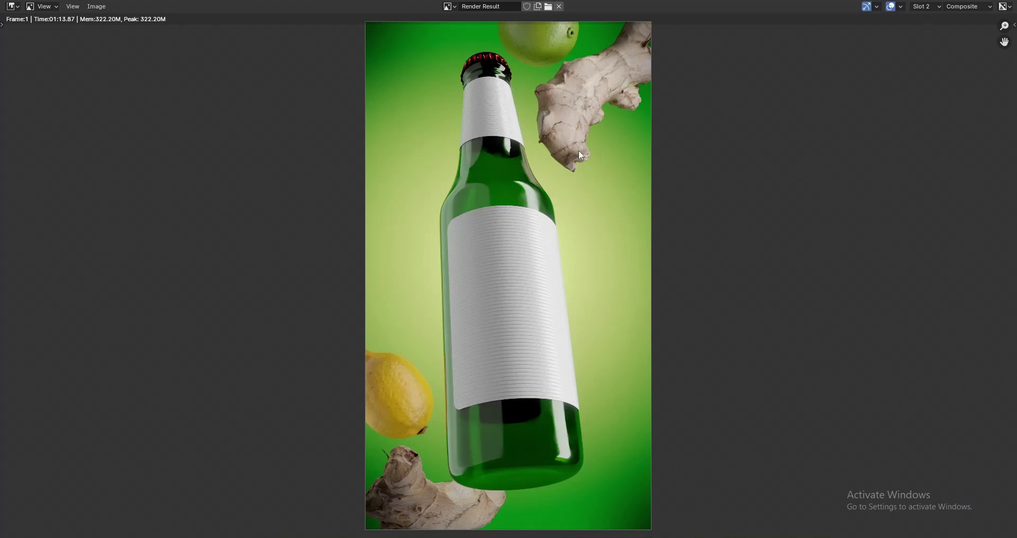
{"action": "key", "text": "Escape"}
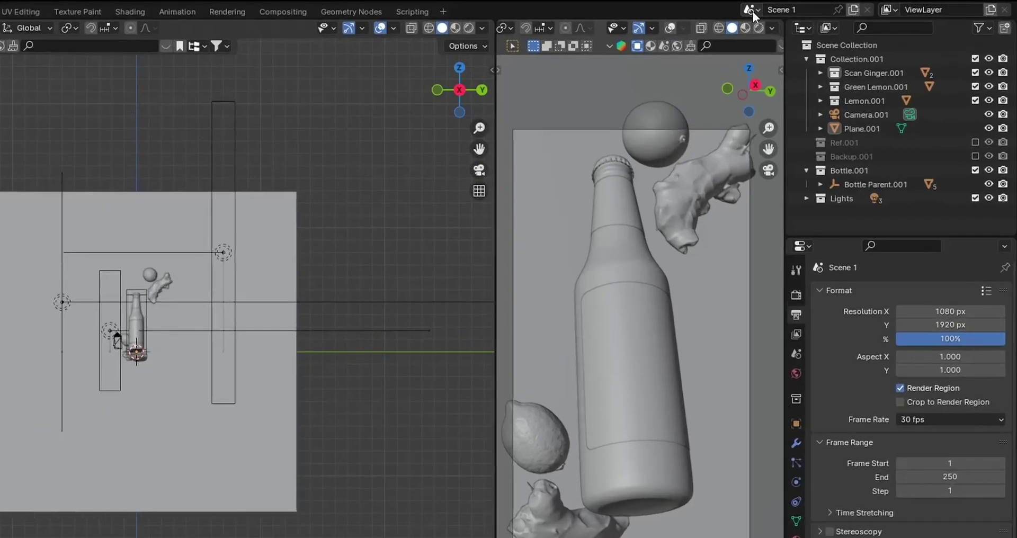
{"action": "left_click", "coordinate": [815, 7]}
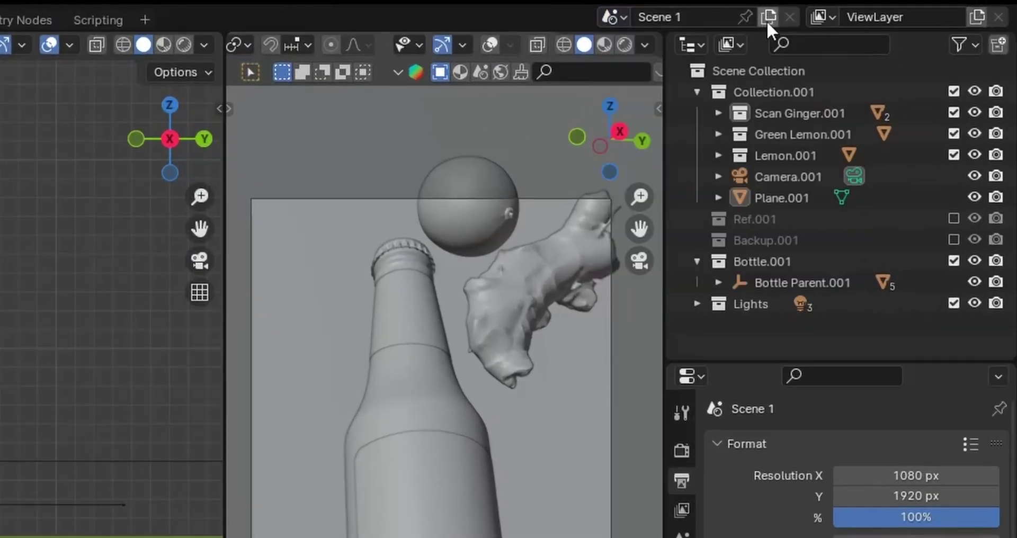
{"action": "left_click", "coordinate": [767, 20]}
{"action": "left_click", "coordinate": [767, 17]}
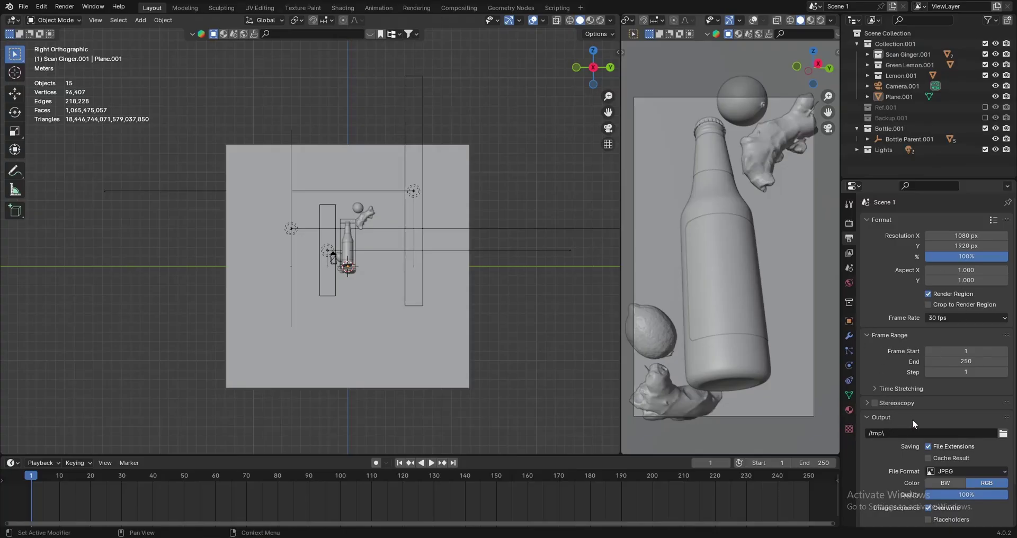
{"action": "left_click", "coordinate": [849, 223]}
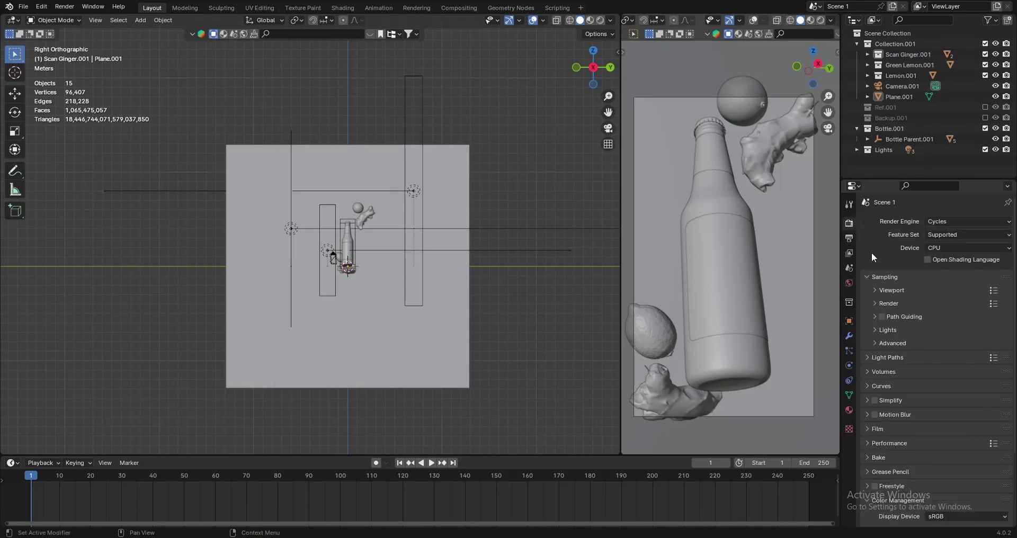
{"action": "left_click", "coordinate": [849, 238]}
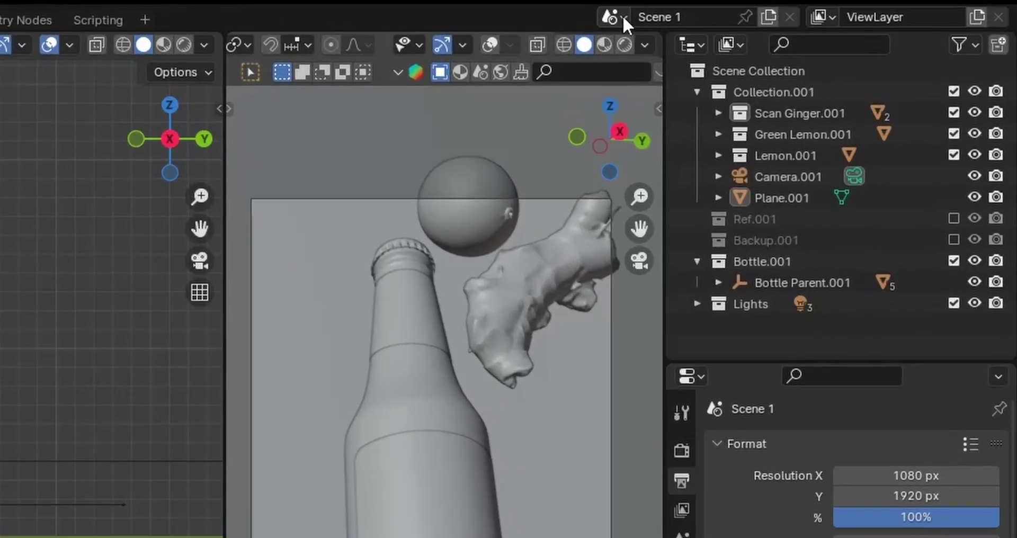
Step: Create a new scene from Scene 1 with the Copy Settings option
{"action": "left_click", "coordinate": [683, 13]}
{"action": "left_click", "coordinate": [767, 17]}
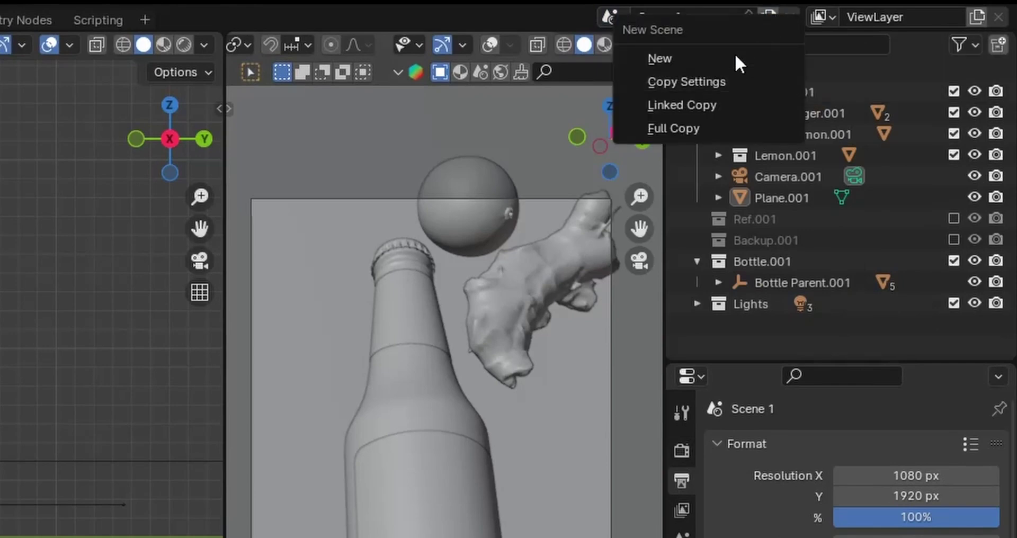
{"action": "left_click", "coordinate": [674, 80]}
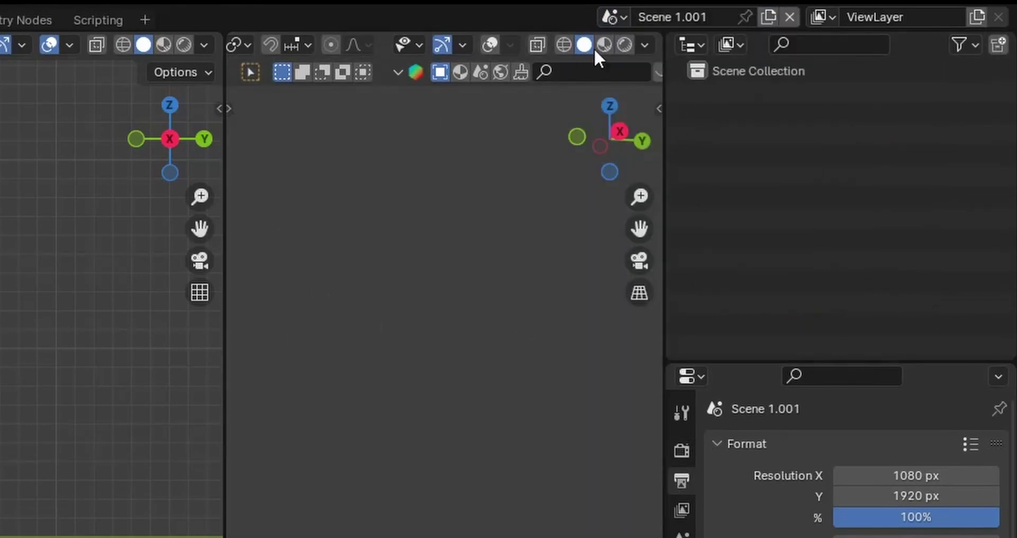
Step: Switch to Scene 1 and back to the new empty scene to compare the two
{"action": "left_click", "coordinate": [602, 22]}
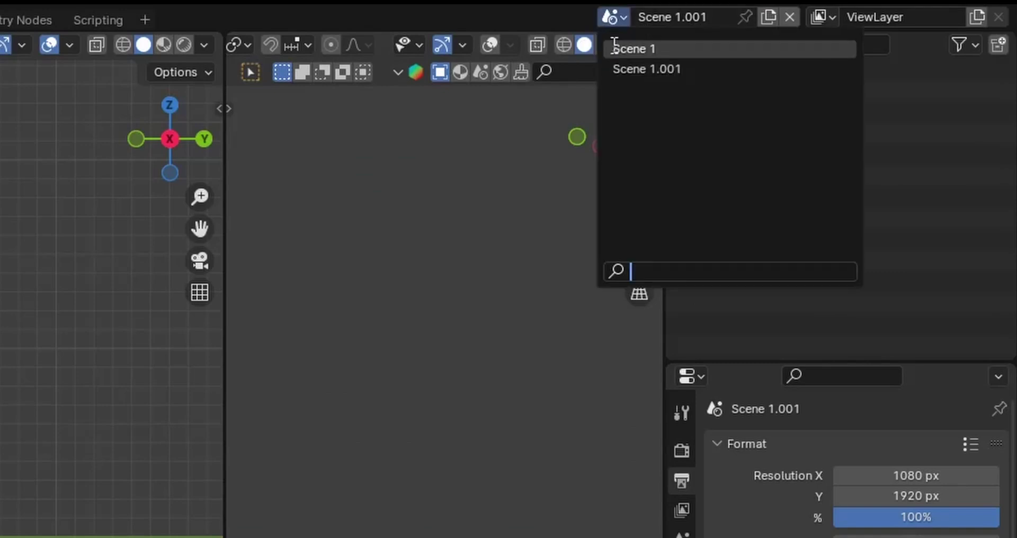
{"action": "left_click", "coordinate": [624, 48]}
{"action": "left_click", "coordinate": [615, 18]}
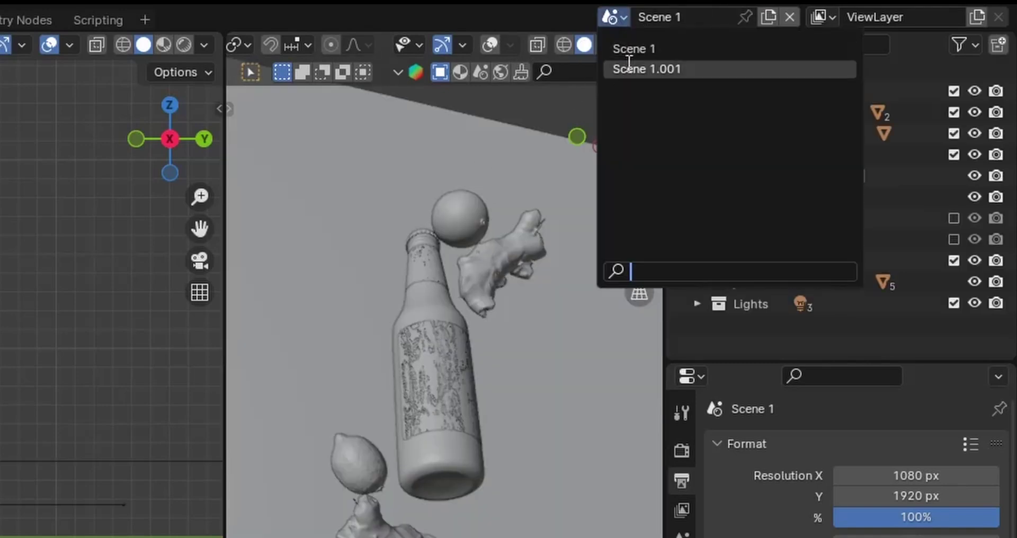
{"action": "left_click", "coordinate": [663, 69]}
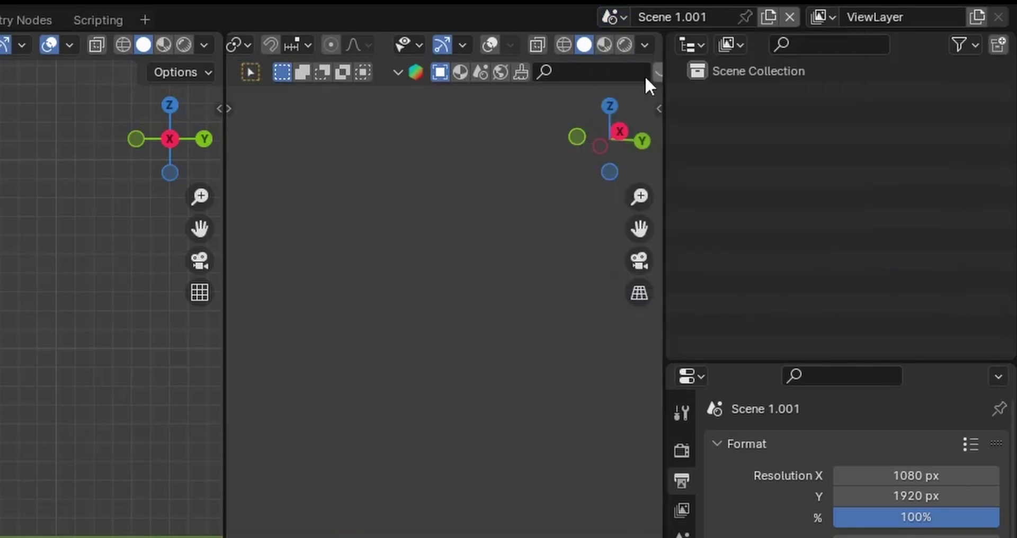
Step: Rename the new scene to "Scene 2" and save the file
{"action": "left_click", "coordinate": [705, 17]}
{"action": "left_click", "coordinate": [716, 17]}
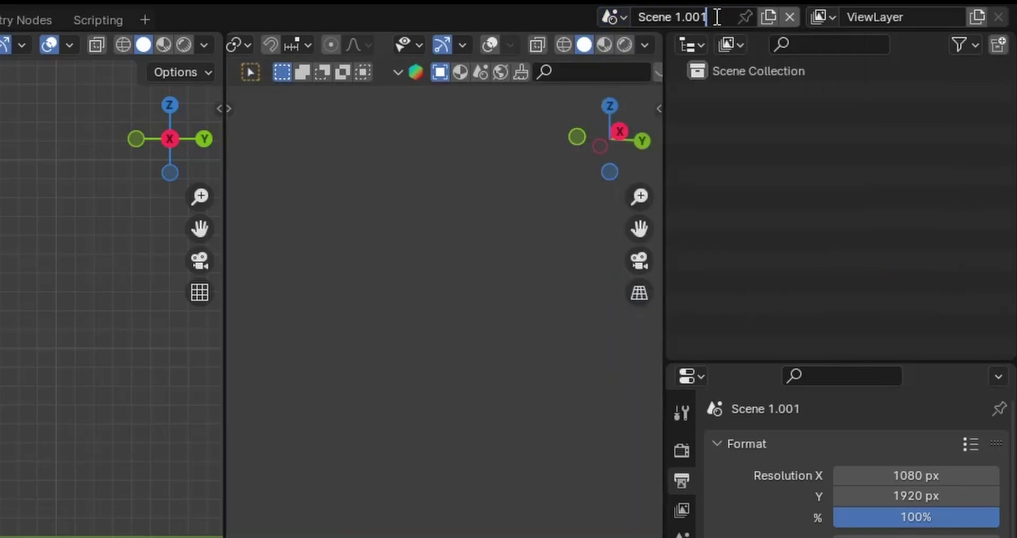
{"action": "key", "text": "BackSpace"}
{"action": "key", "text": "BackSpace"}
{"action": "key", "text": "BackSpace"}
{"action": "key", "text": "BackSpace"}
{"action": "key", "text": "BackSpace"}
{"action": "type", "text": "2"}
{"action": "key", "text": "Return"}
{"action": "key", "text": "ctrl+s"}
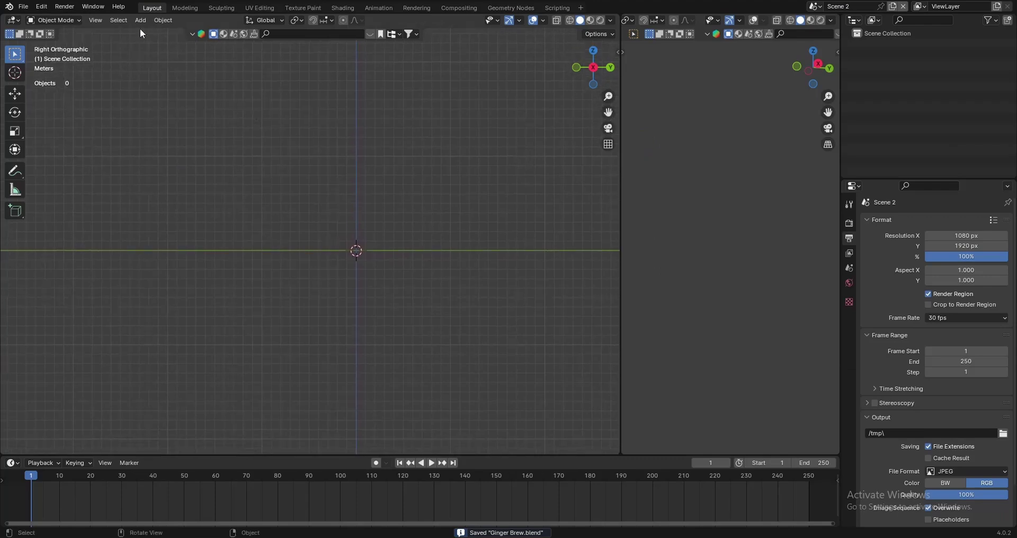
Step: Add a text object at the origin with its alignment set to View so it faces the right view
{"action": "left_click", "coordinate": [141, 20]}
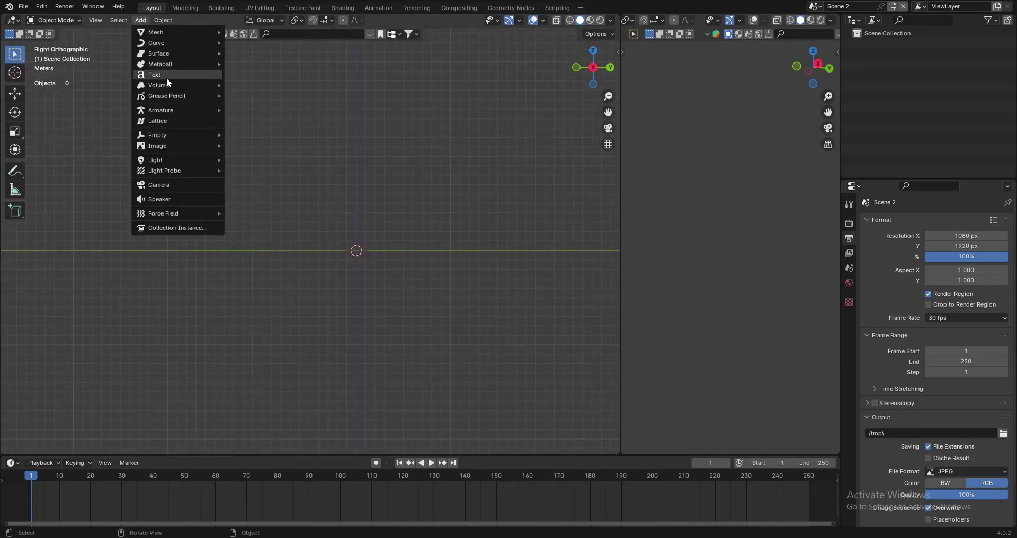
{"action": "left_click", "coordinate": [149, 77]}
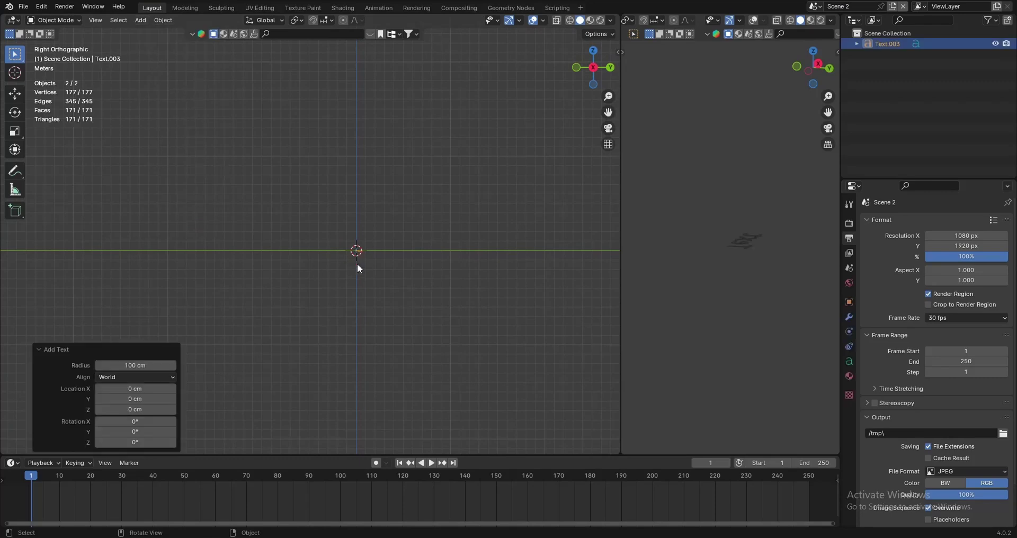
{"action": "scroll", "coordinate": [355, 259], "scroll_direction": "up", "scroll_amount": 2}
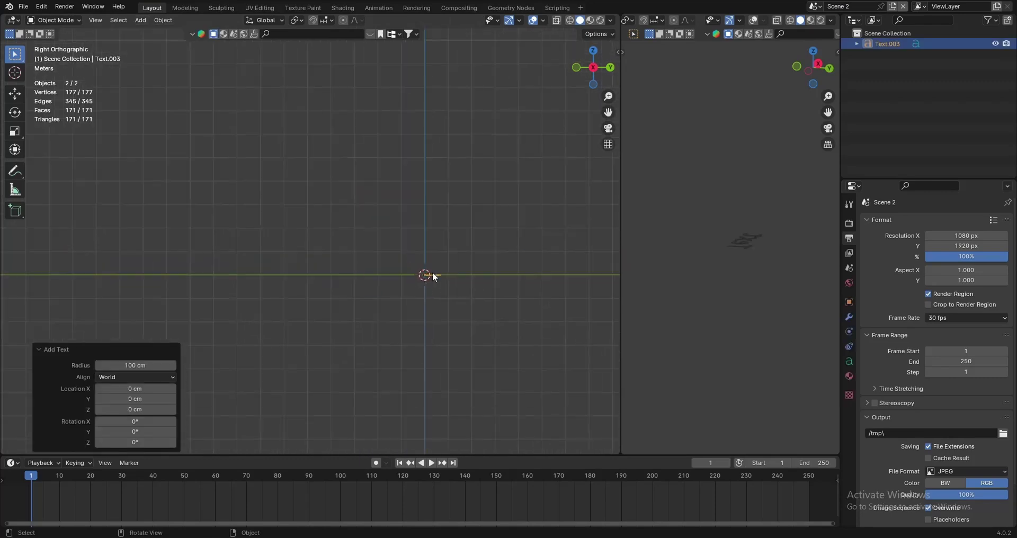
{"action": "left_click", "coordinate": [116, 377]}
{"action": "left_click", "coordinate": [112, 399]}
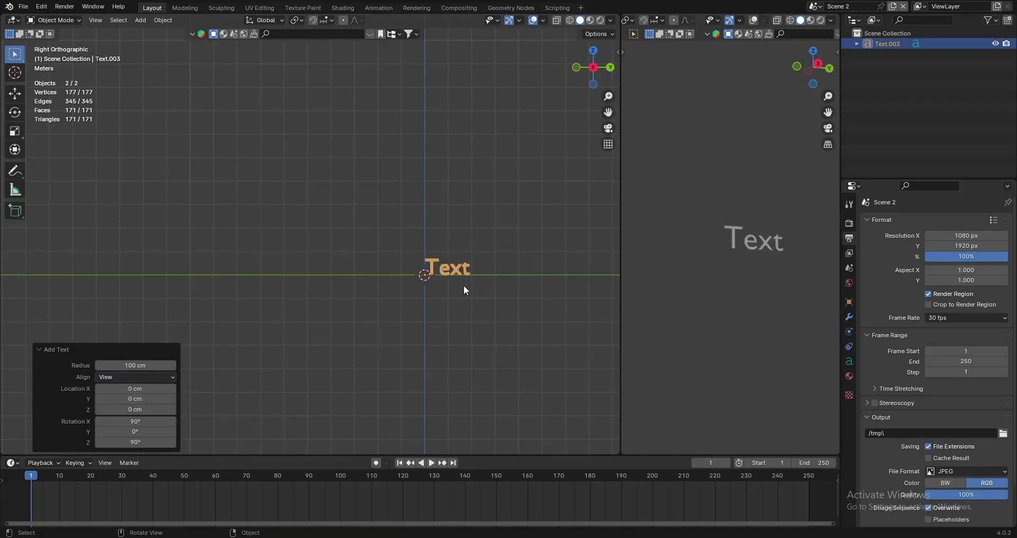
{"action": "scroll", "coordinate": [473, 293], "scroll_direction": "up", "scroll_amount": 2}
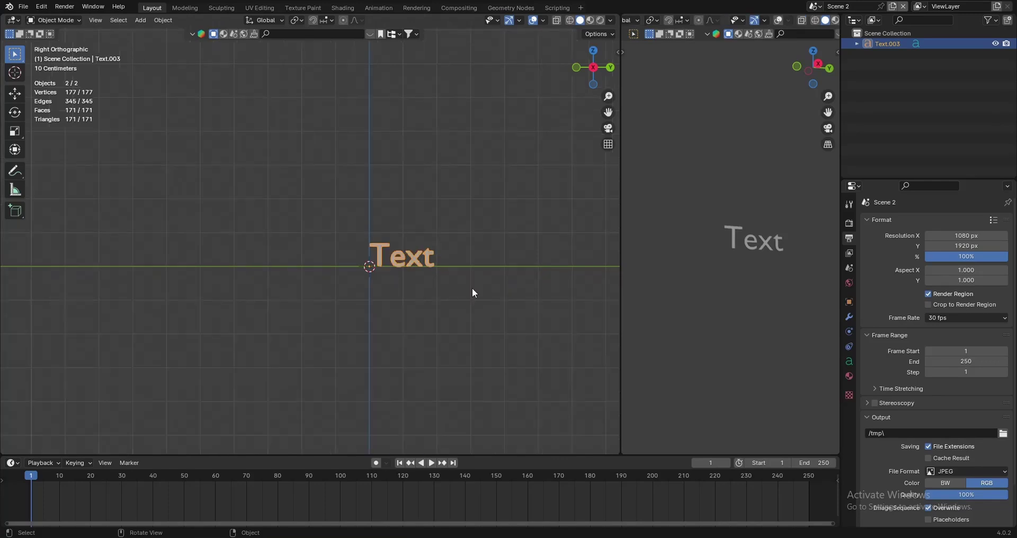
Step: Replace the text object's default wording with "BLENDER"
{"action": "key", "text": "Tab"}
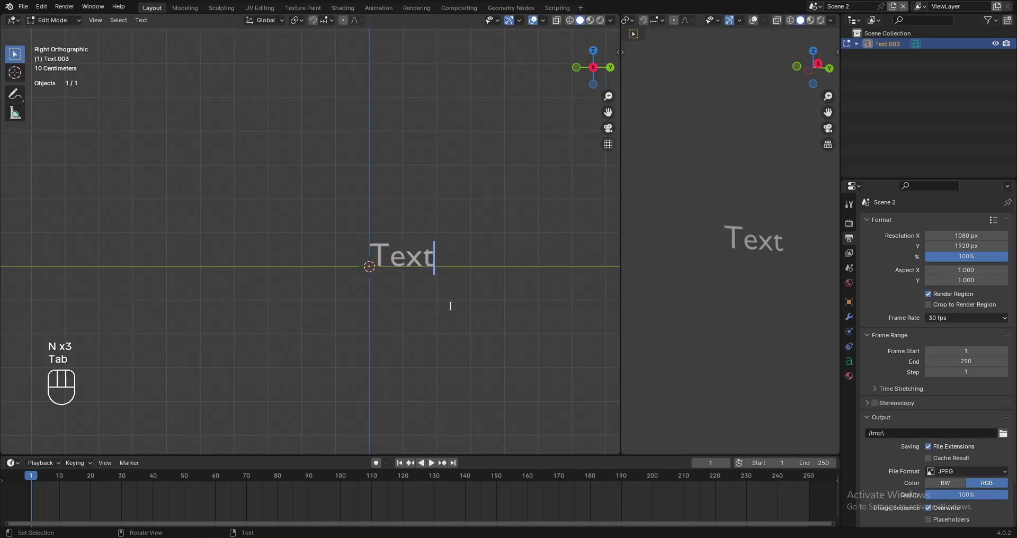
{"action": "key", "text": "BackSpace"}
{"action": "key", "text": "BackSpace"}
{"action": "key", "text": "BackSpace"}
{"action": "key", "text": "BackSpace"}
{"action": "type", "text": "BLENDER"}
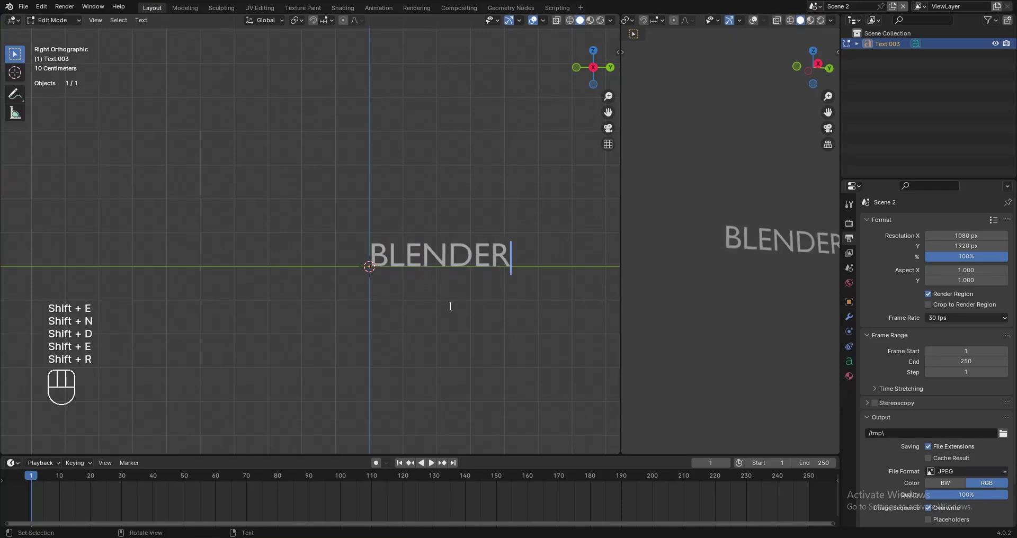
{"action": "key", "text": "Tab"}
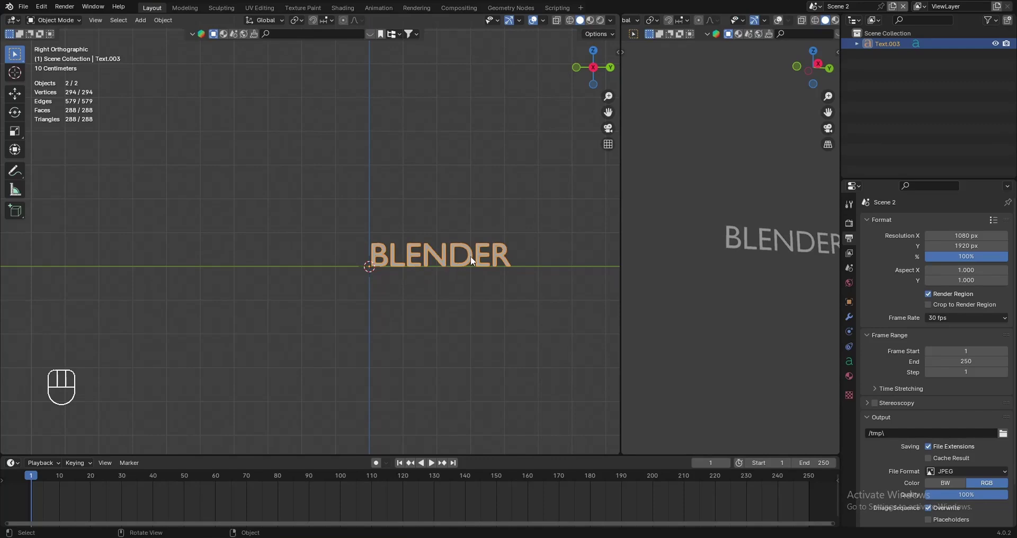
Step: Set the text's paragraph alignment to Center horizontally and Middle vertically
{"action": "left_click", "coordinate": [851, 363]}
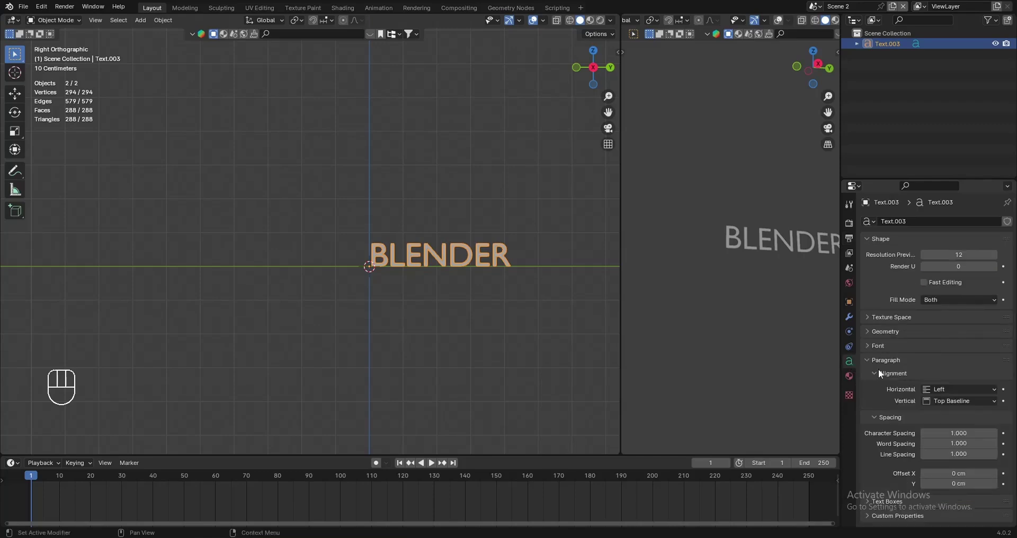
{"action": "left_click", "coordinate": [879, 367]}
{"action": "left_click", "coordinate": [877, 360]}
{"action": "left_click", "coordinate": [945, 388]}
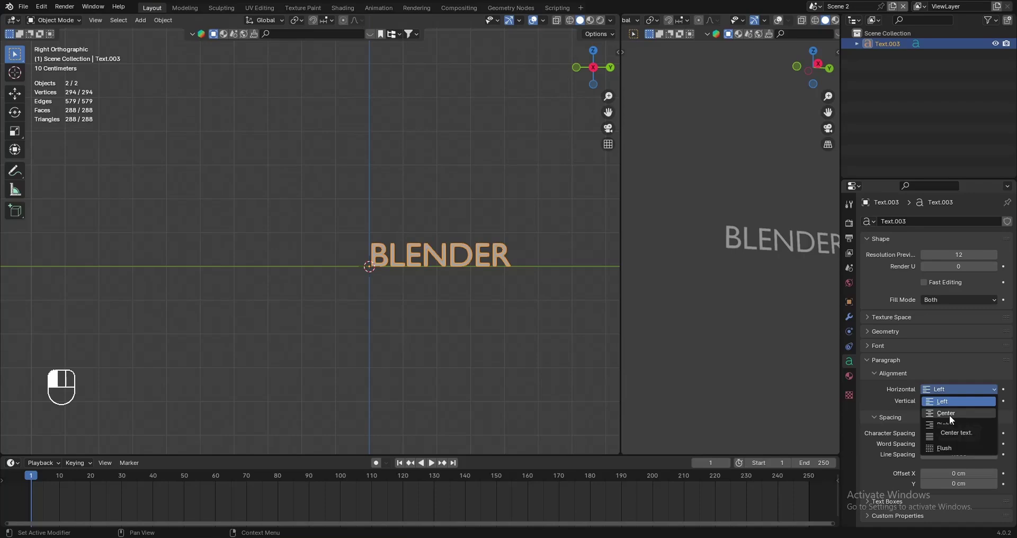
{"action": "left_click", "coordinate": [949, 415]}
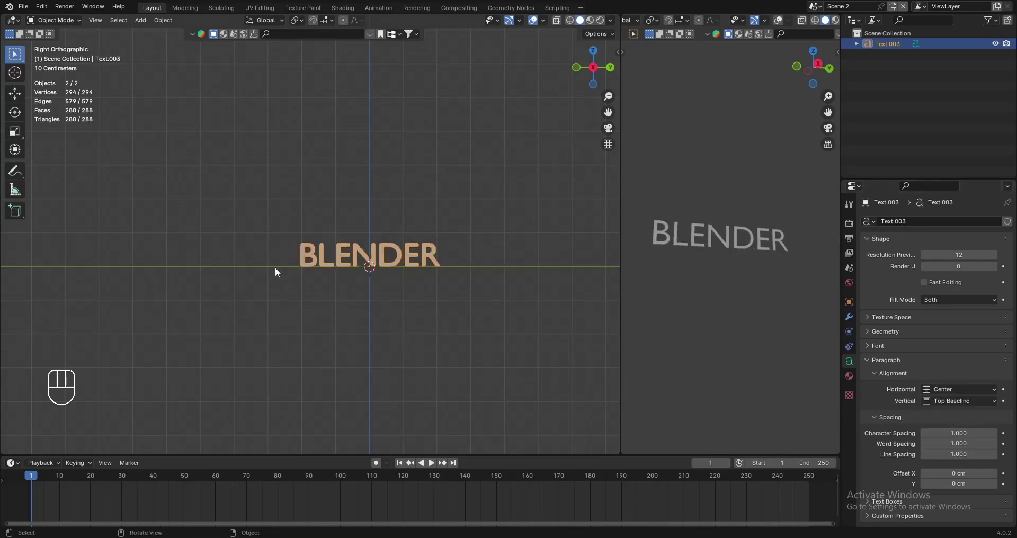
{"action": "left_click", "coordinate": [954, 403]}
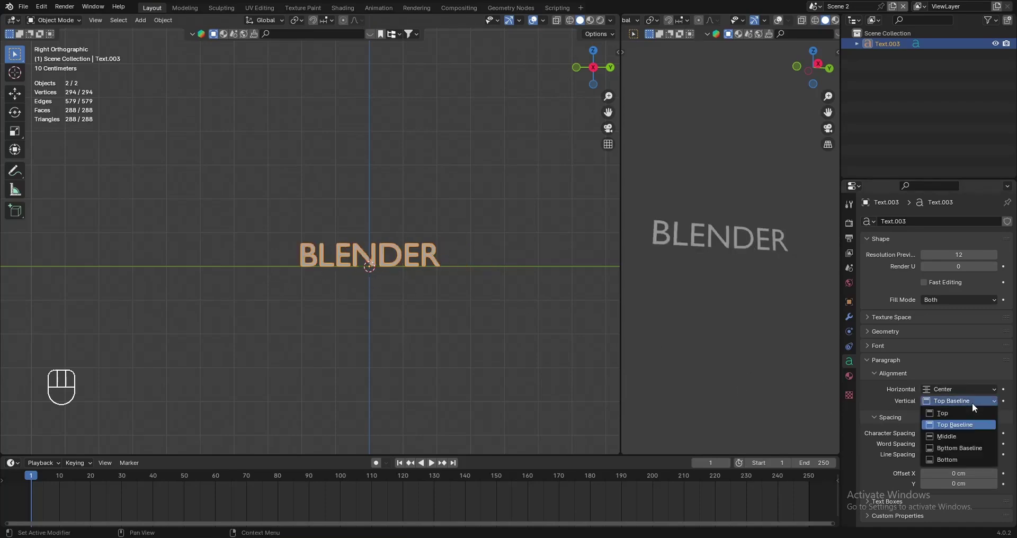
{"action": "left_click", "coordinate": [944, 438]}
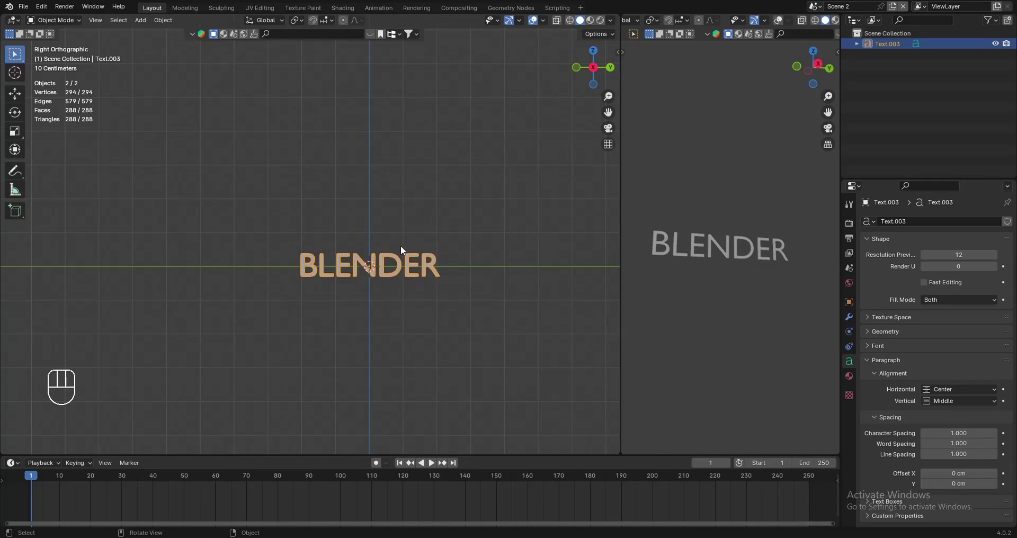
Step: Add a camera to the scene and look through it in the second viewport
{"action": "left_click", "coordinate": [141, 21]}
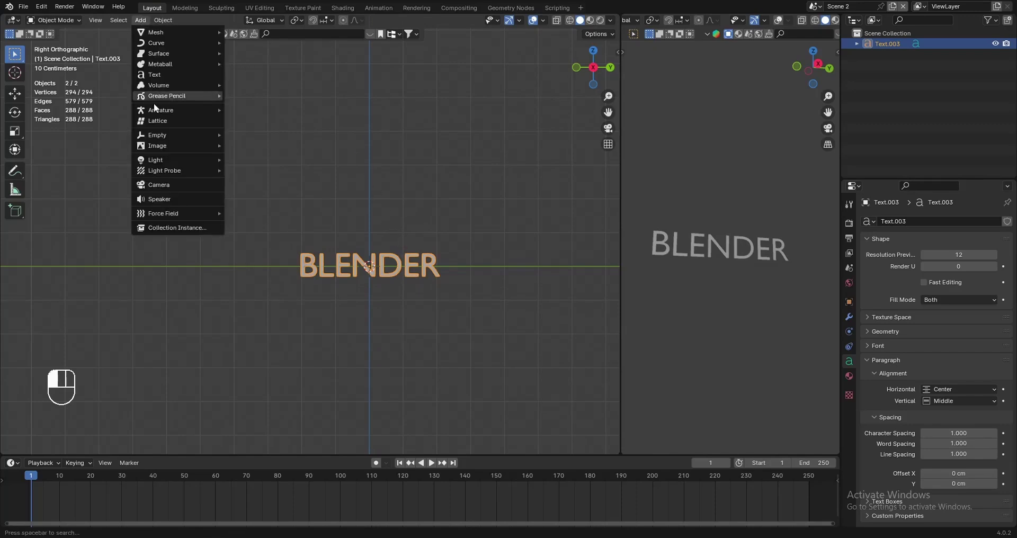
{"action": "left_click", "coordinate": [160, 185]}
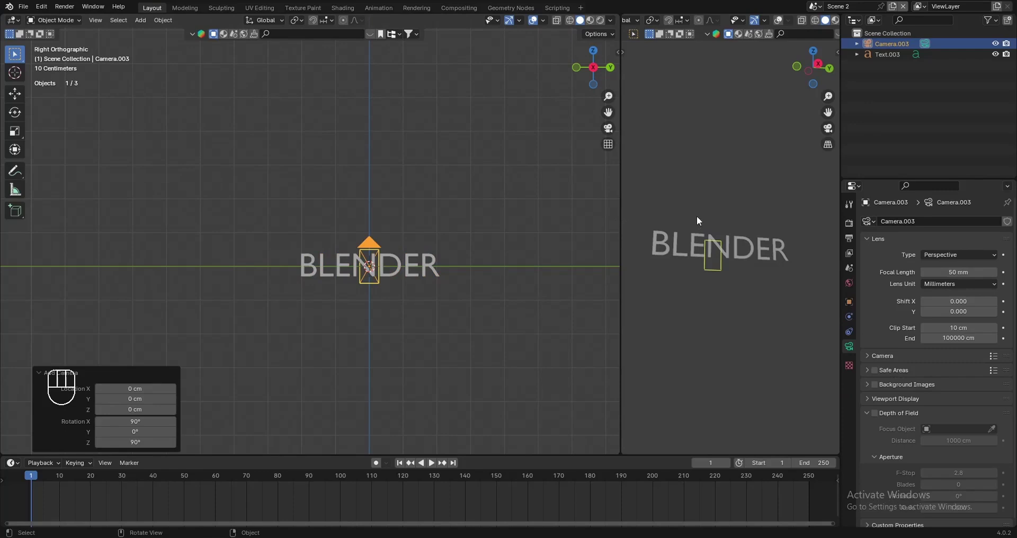
{"action": "key", "text": "KP_0"}
Step: Move the camera 3010 cm along the global X axis so it frames the text, and deselect it
{"action": "left_click", "coordinate": [593, 51]}
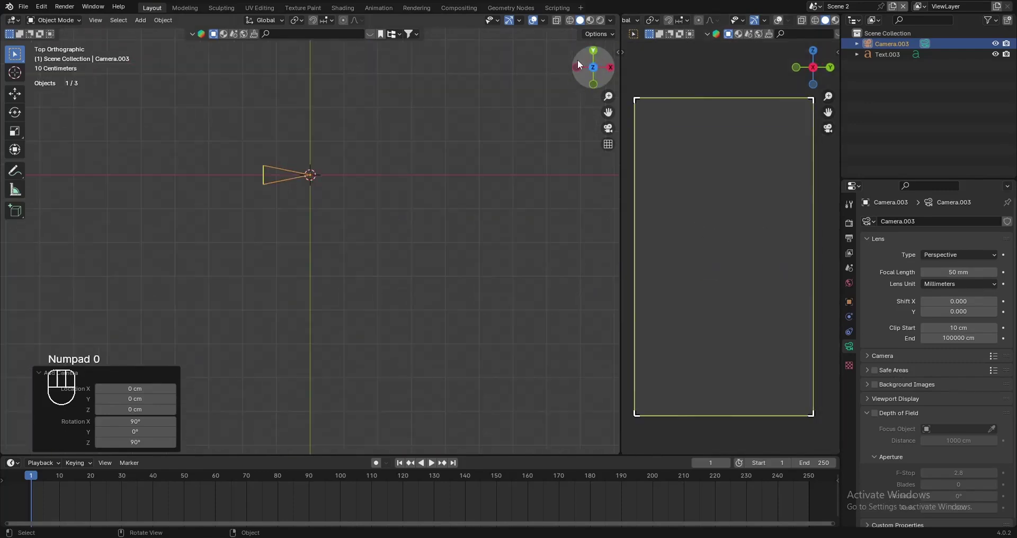
{"action": "key", "text": "g"}
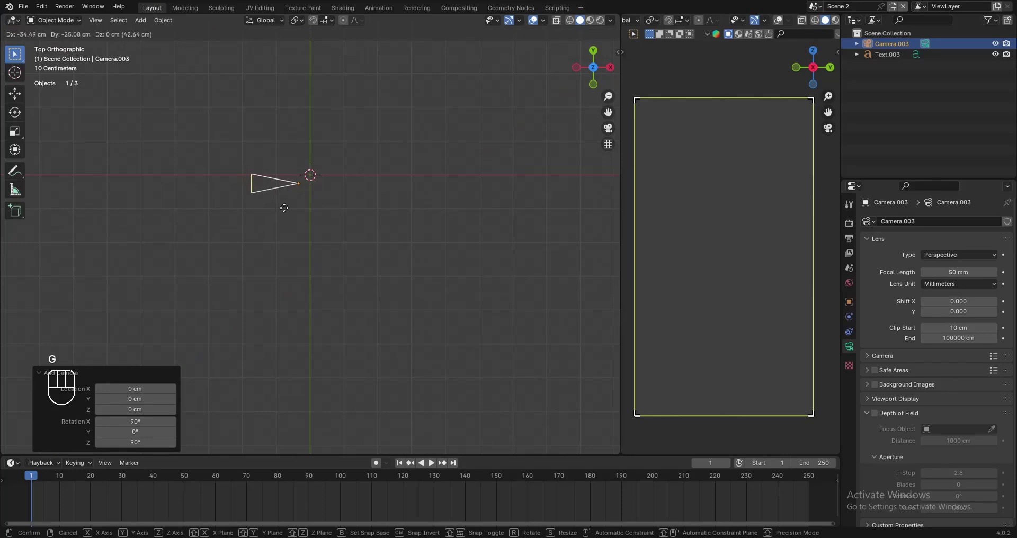
{"action": "key", "text": "x"}
{"action": "key", "text": "ctrl"}
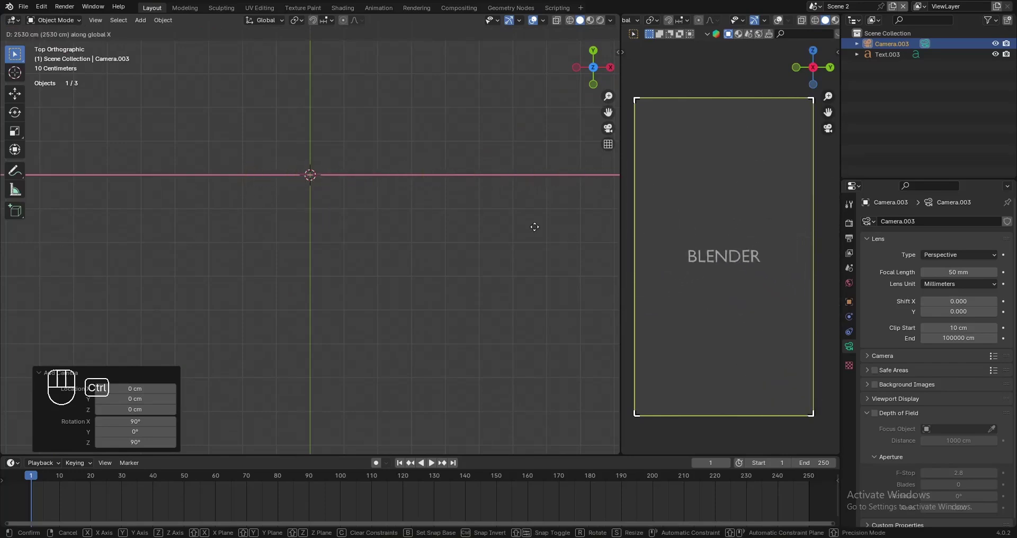
{"action": "left_click", "coordinate": [76, 221]}
{"action": "scroll", "coordinate": [77, 218], "scroll_direction": "down", "scroll_amount": 3}
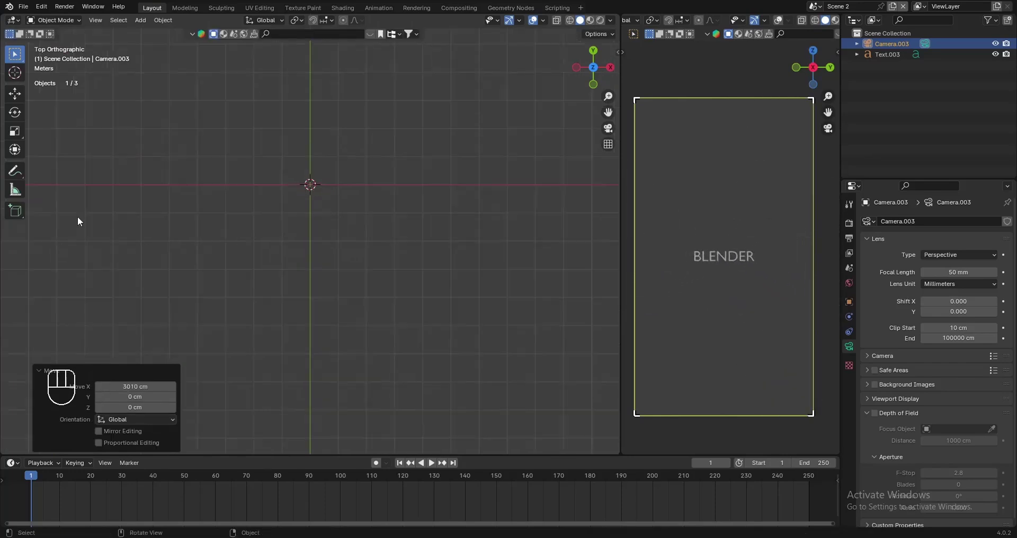
{"action": "middle_click_drag", "start_coordinate": [492, 229], "coordinate": [317, 148]}
{"action": "scroll", "coordinate": [318, 148], "scroll_direction": "up", "scroll_amount": 10}
{"action": "left_click", "coordinate": [403, 119]}
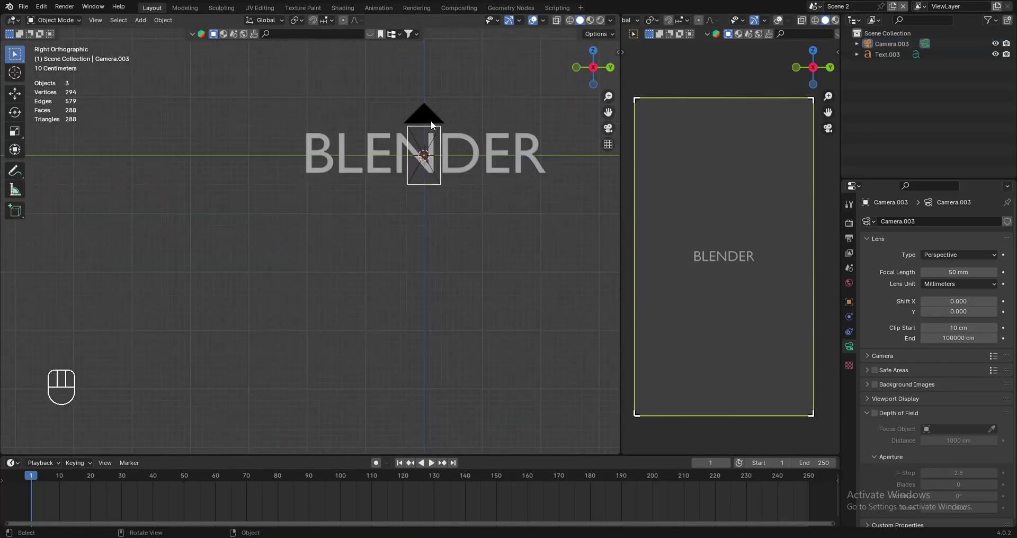
Step: Switch the camera's lens type to Orthographic and set its orthographic scale to 22
{"action": "left_click", "coordinate": [431, 120]}
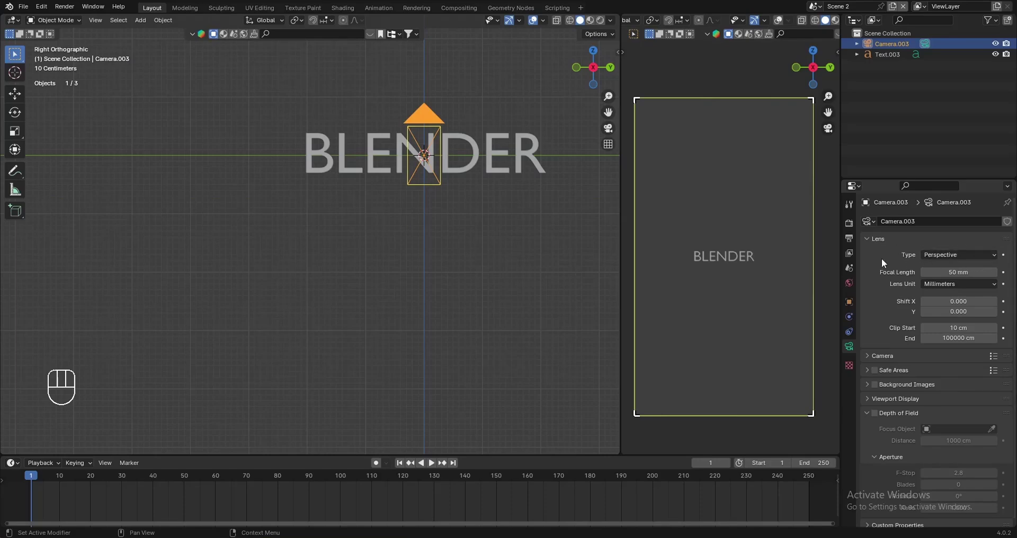
{"action": "left_click", "coordinate": [938, 256]}
{"action": "left_click", "coordinate": [948, 281]}
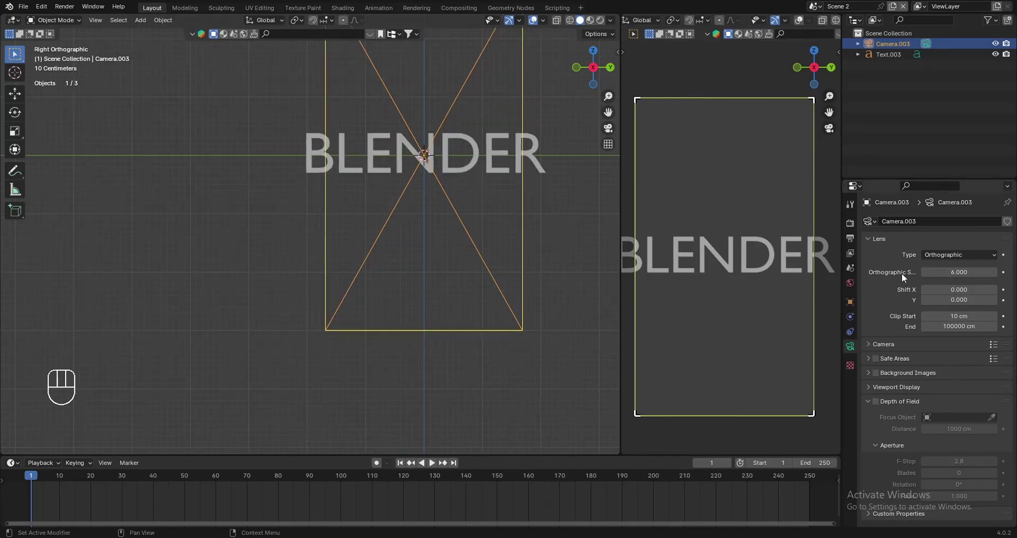
{"action": "double_click", "coordinate": [953, 272]}
{"action": "type", "text": "5.2"}
{"action": "key", "text": "Return"}
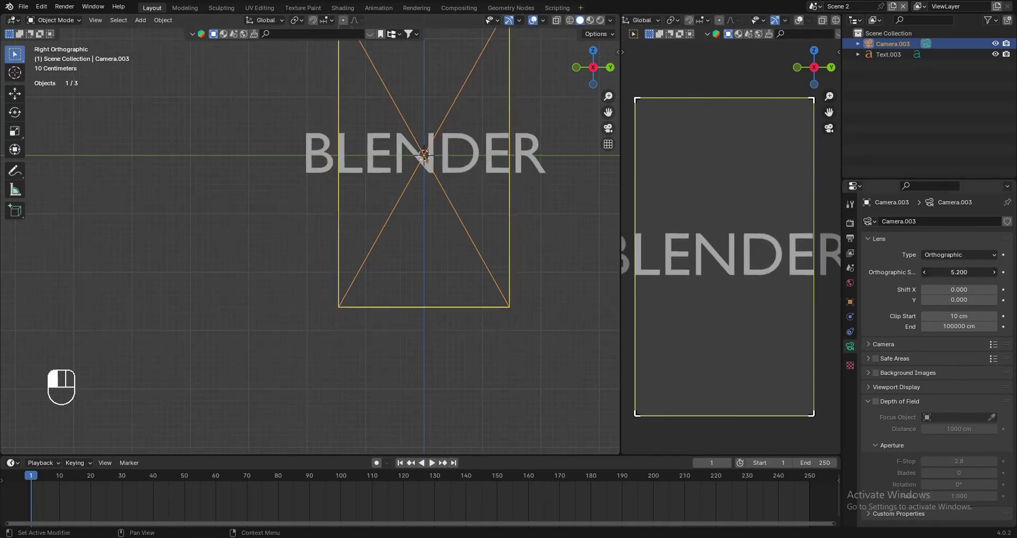
{"action": "mouse_move", "coordinate": [959, 272]}
{"action": "left_mouse_down"}
{"action": "mouse_move", "coordinate": [931, 272]}
{"action": "mouse_move", "coordinate": [1016, 272]}
{"action": "mouse_move", "coordinate": [958, 270]}
{"action": "left_mouse_up"}
{"action": "key", "text": "KP_2"}
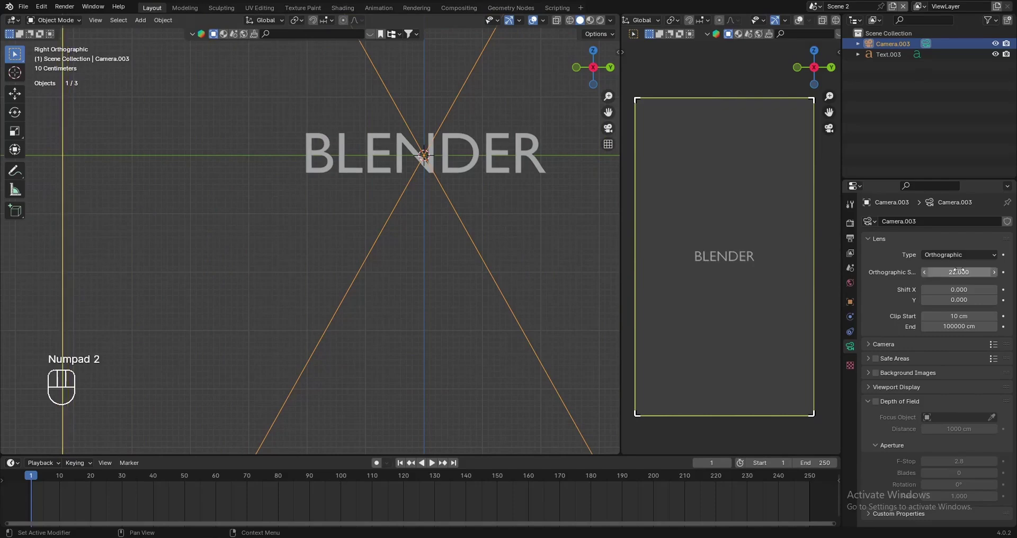
Step: Select the BLENDER text object and open its font settings
{"action": "scroll", "coordinate": [339, 365], "scroll_direction": "down", "scroll_amount": 8}
{"action": "scroll", "coordinate": [352, 291], "scroll_direction": "up", "scroll_amount": 5}
{"action": "left_click", "coordinate": [422, 194]}
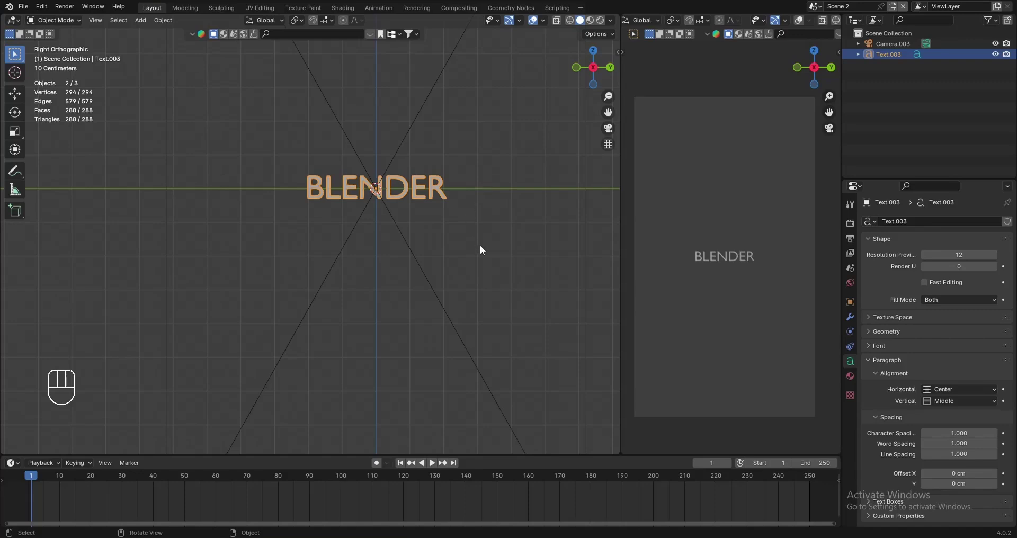
{"action": "left_click", "coordinate": [850, 302]}
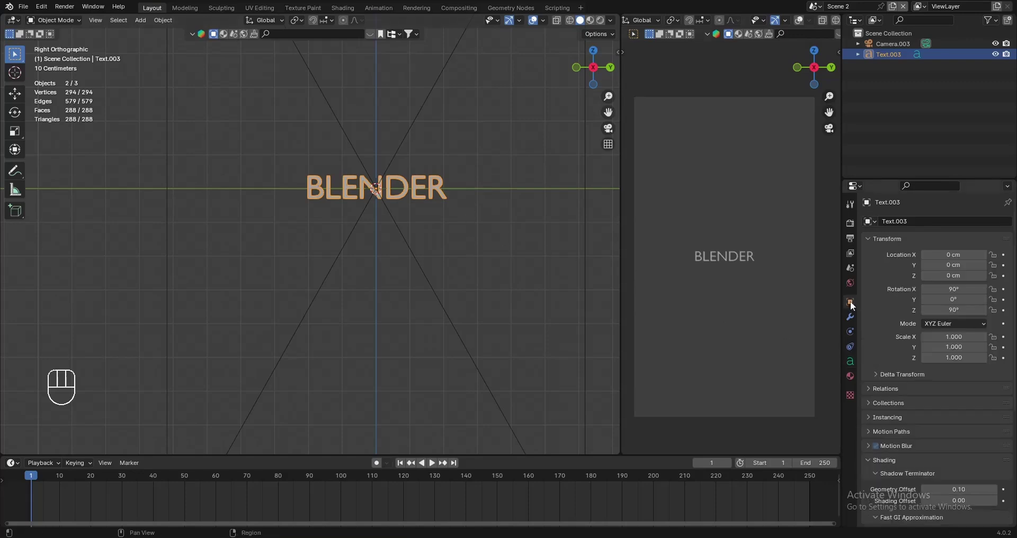
{"action": "left_click", "coordinate": [850, 364]}
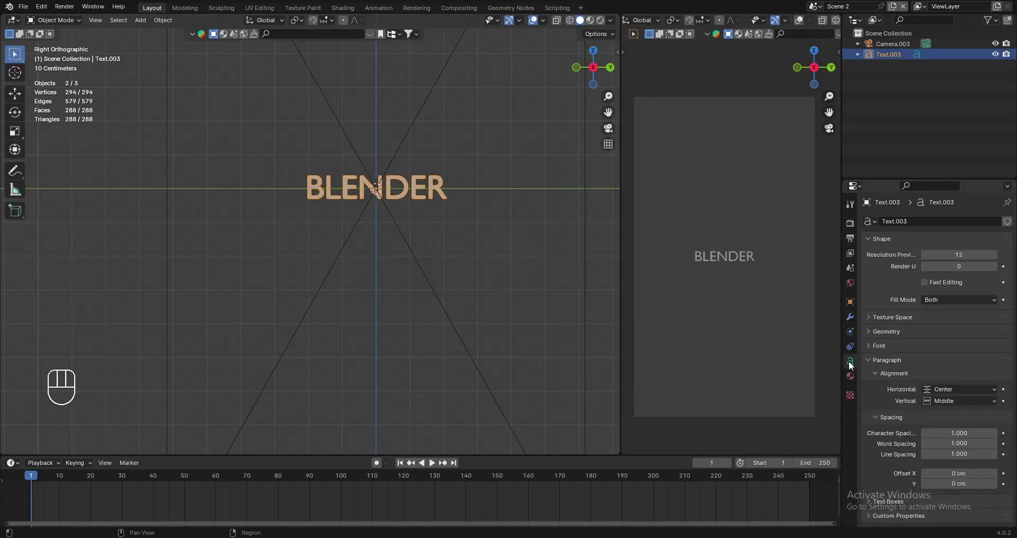
{"action": "left_click", "coordinate": [875, 346]}
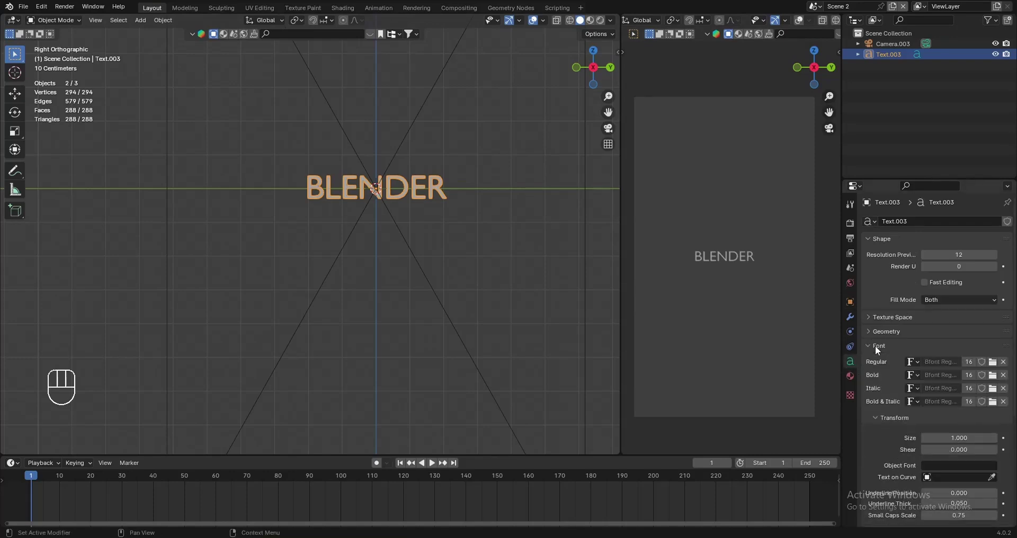
Step: Load Berlin Sans FB Regular from the Windows fonts folder as the text's regular font
{"action": "left_click", "coordinate": [993, 362]}
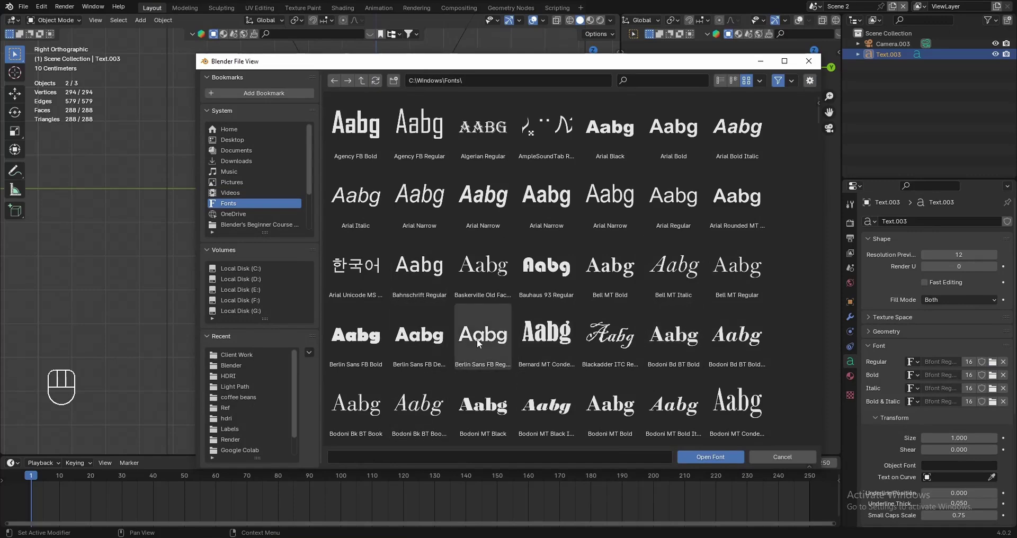
{"action": "scroll", "coordinate": [484, 326], "scroll_direction": "down", "scroll_amount": 4}
{"action": "scroll", "coordinate": [484, 326], "scroll_direction": "up", "scroll_amount": 3}
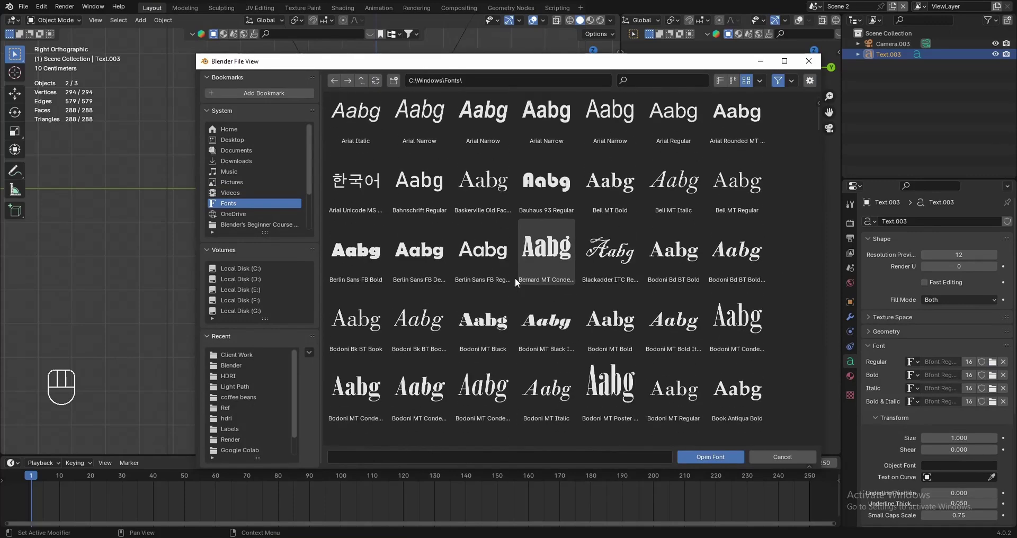
{"action": "left_click", "coordinate": [492, 262]}
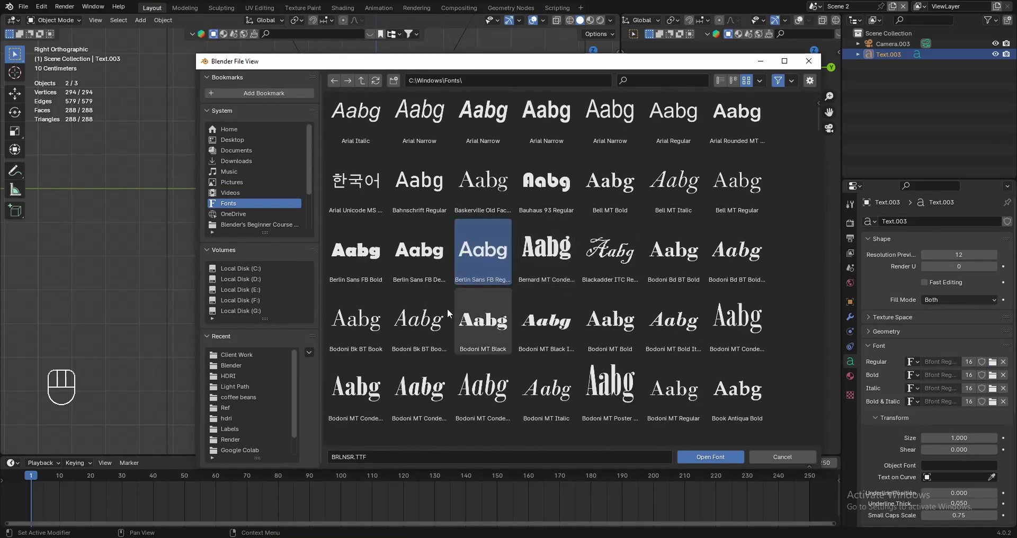
{"action": "left_click", "coordinate": [715, 457]}
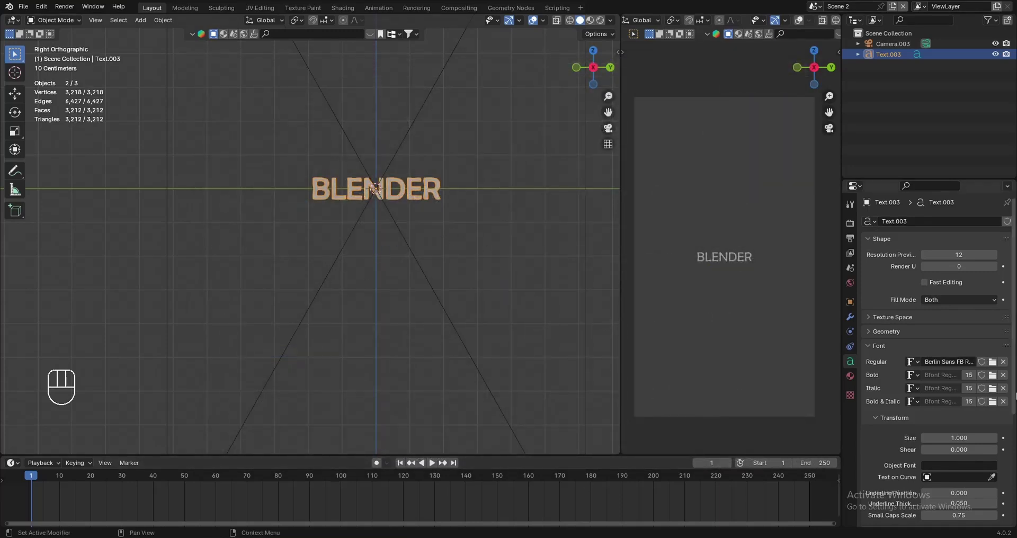
Step: Replace the text's regular font with Agency FB Bold and set its size to 1.3
{"action": "left_click", "coordinate": [992, 361]}
{"action": "left_click", "coordinate": [707, 455]}
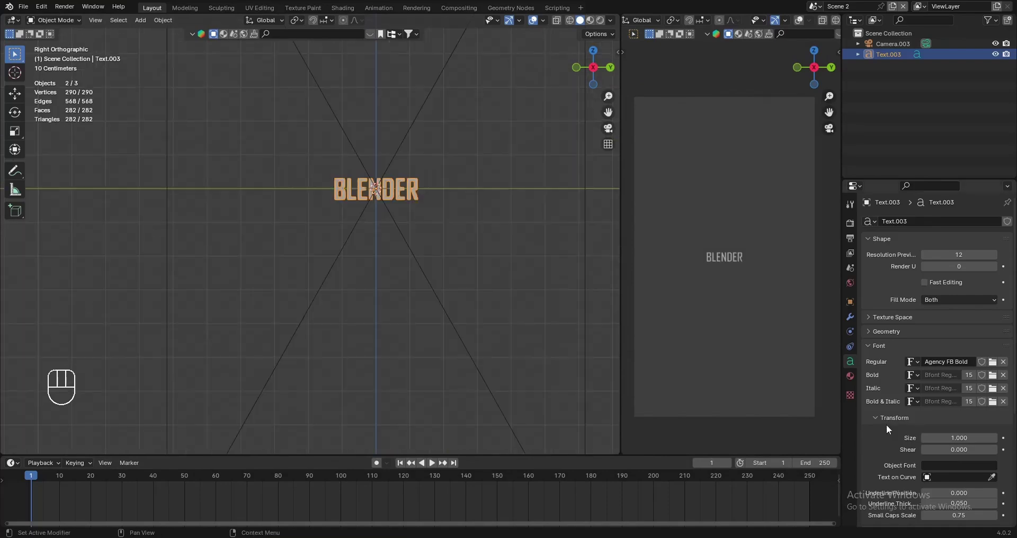
{"action": "left_click_drag", "start_coordinate": [953, 438], "coordinate": [1001, 438]}
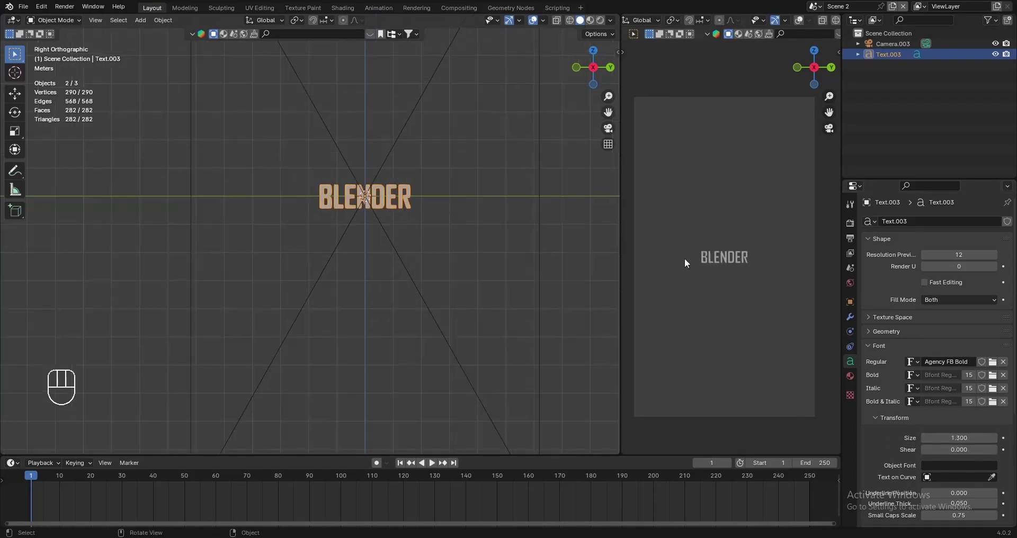
Step: Duplicate the BLENDER text and move the copy 800 cm upward along the global Z axis
{"action": "scroll", "coordinate": [361, 218], "scroll_direction": "down", "scroll_amount": 4}
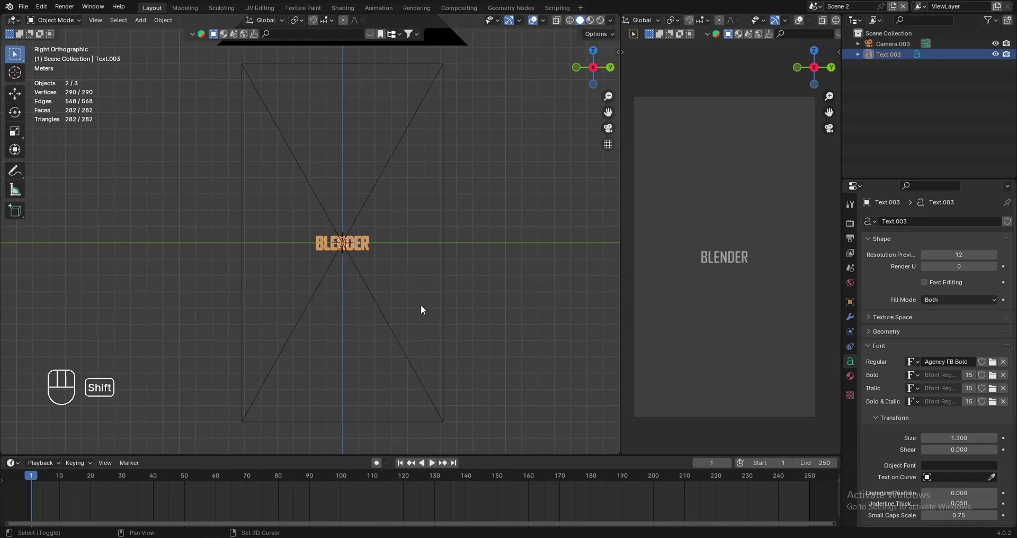
{"action": "key", "text": "shift+d"}
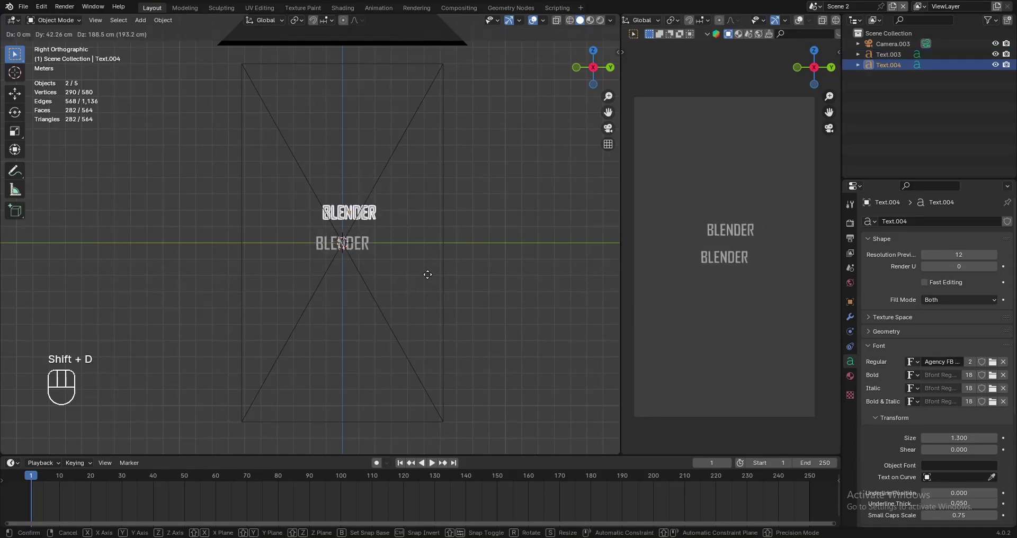
{"action": "key", "text": "z"}
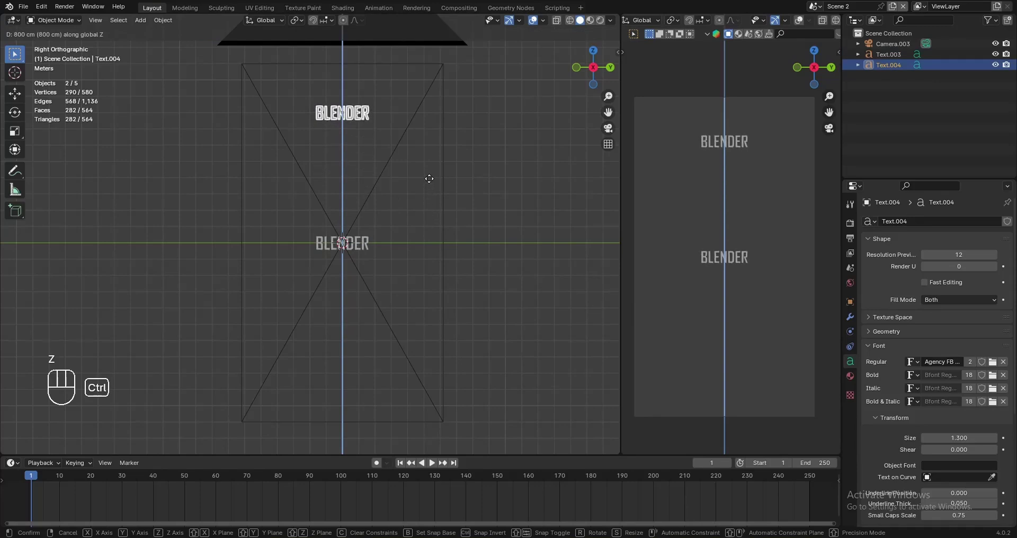
{"action": "left_click", "coordinate": [429, 179]}
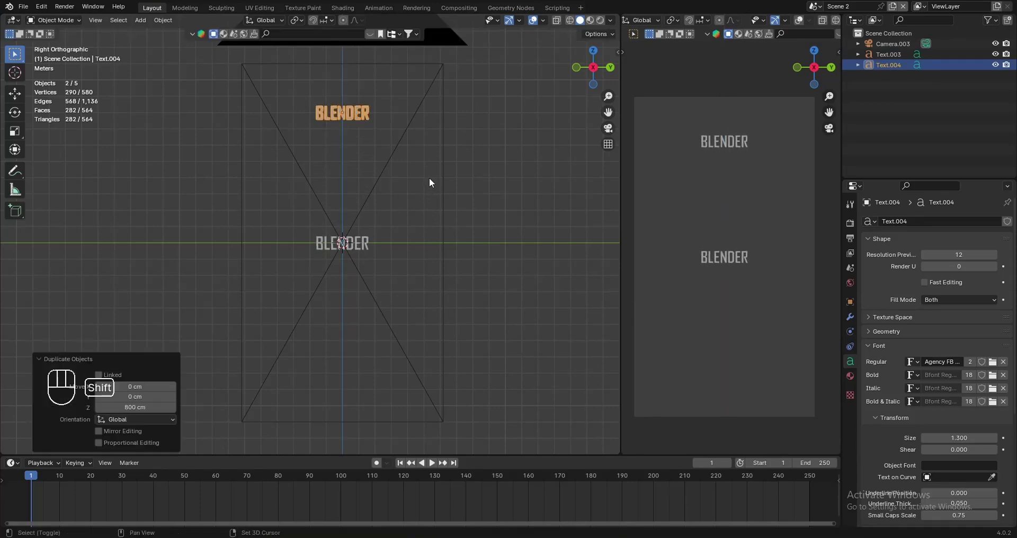
Step: Place another copy below the centre text along global Z, plus a pair of side copies above and a pair below the centre
{"action": "key", "text": "shift+d"}
{"action": "key", "text": "z"}
{"action": "left_click", "coordinate": [390, 349]}
{"action": "key", "text": "shift+d"}
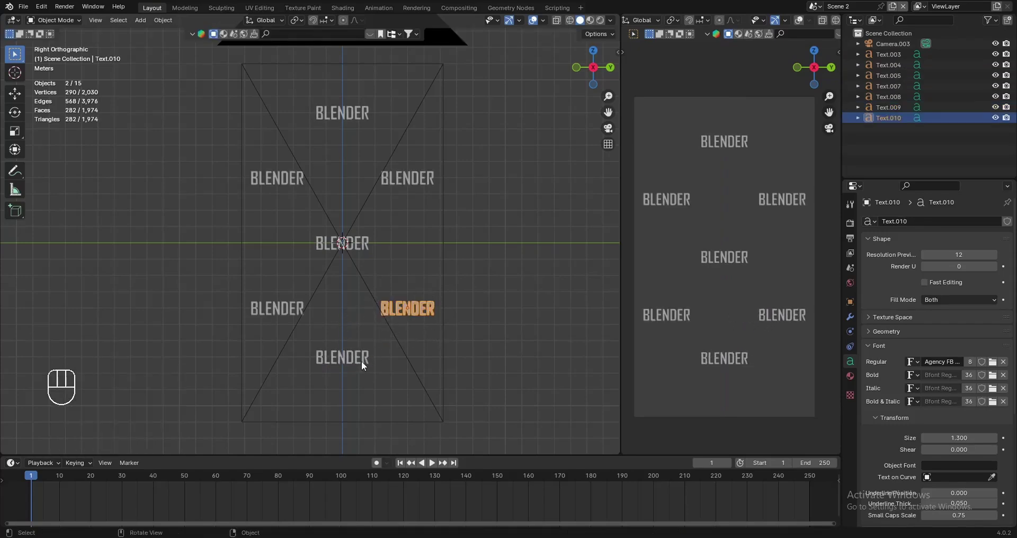
Step: Select all seven BLENDER texts and try to rotate them together around their shared centre
{"action": "left_click", "coordinate": [347, 358], "text": "shift"}
{"action": "left_click", "coordinate": [297, 312], "text": "shift"}
{"action": "left_click", "coordinate": [319, 245], "text": "shift"}
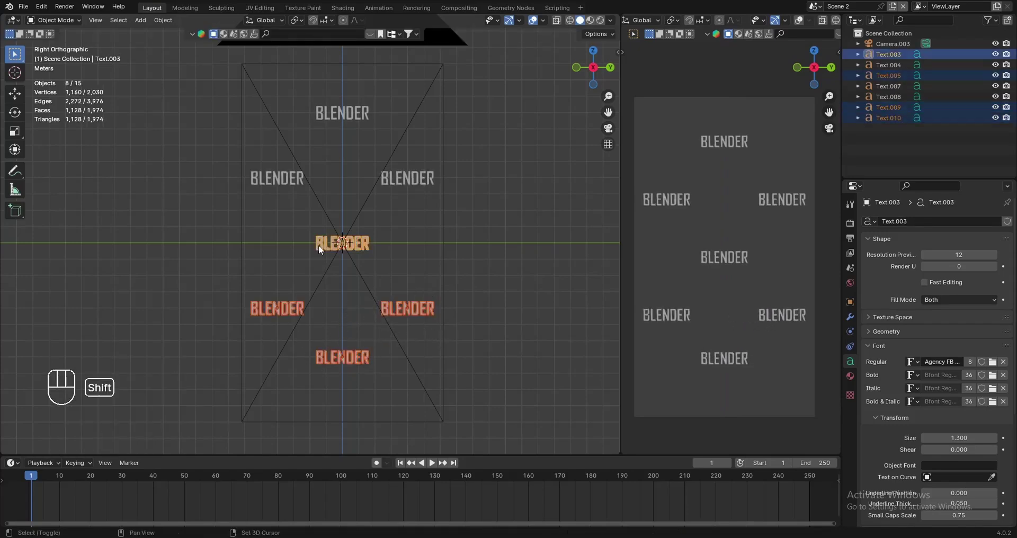
{"action": "left_click", "coordinate": [284, 182], "text": "shift"}
{"action": "left_click", "coordinate": [328, 117], "text": "shift"}
{"action": "left_click", "coordinate": [407, 184], "text": "shift"}
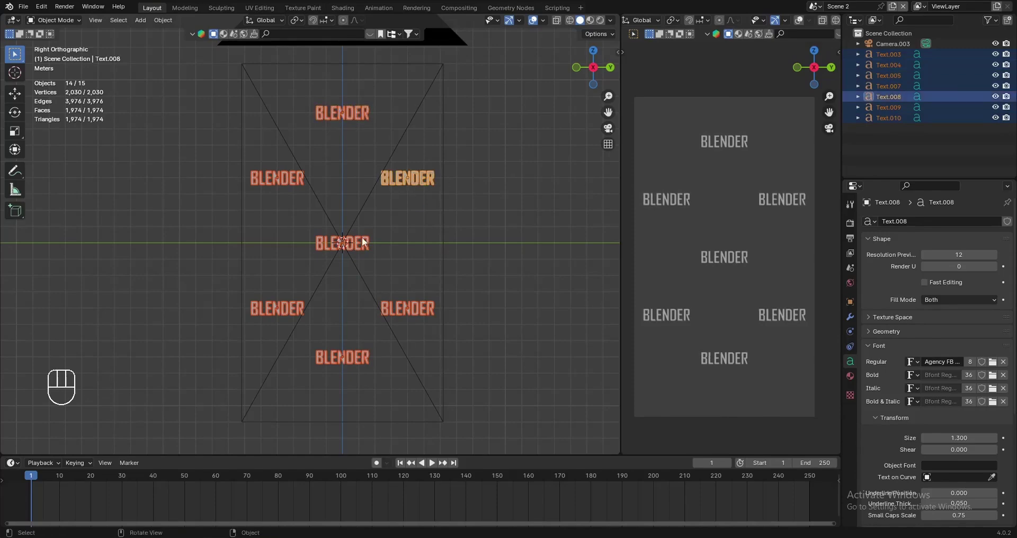
{"action": "key", "text": "r"}
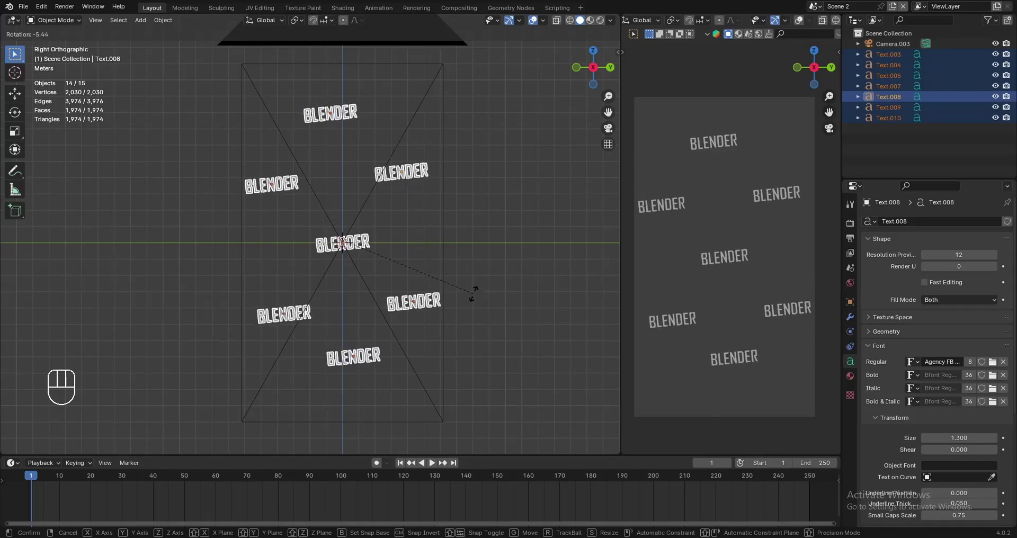
{"action": "key", "text": "Escape"}
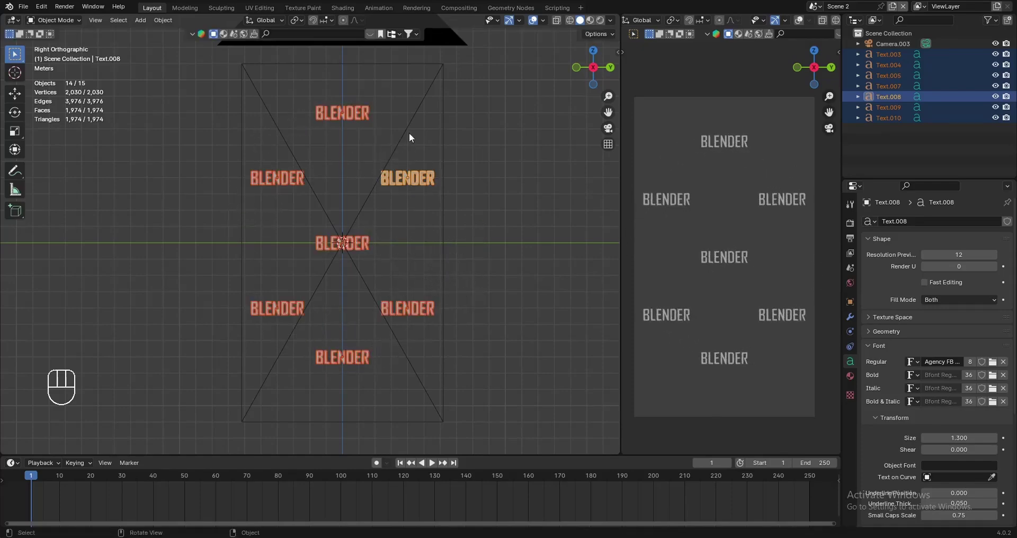
Step: Rotate the selected texts by -40° around their individual origins and save the file
{"action": "left_click", "coordinate": [301, 18]}
{"action": "left_click", "coordinate": [303, 69]}
{"action": "key", "text": "r"}
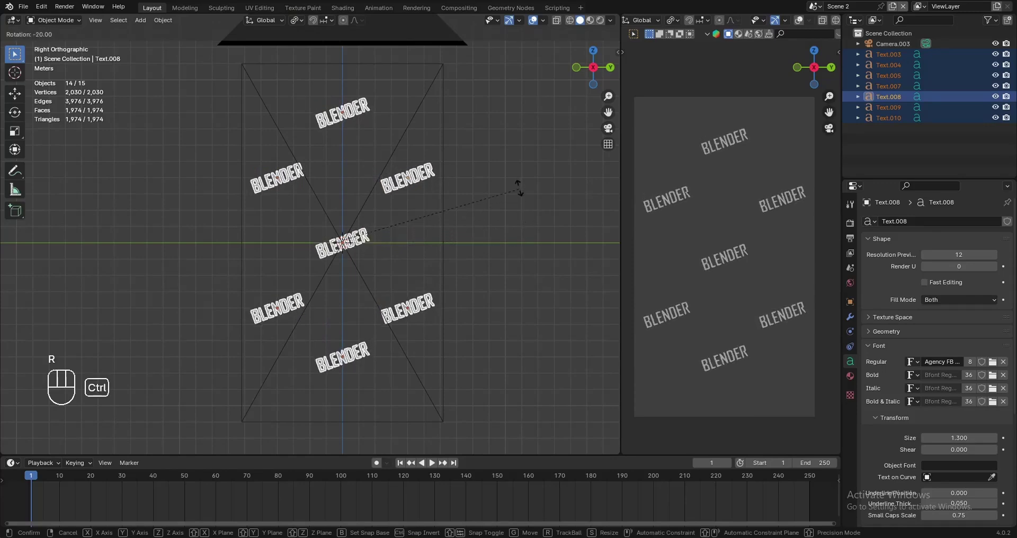
{"action": "left_click", "coordinate": [494, 134], "text": "ctrl"}
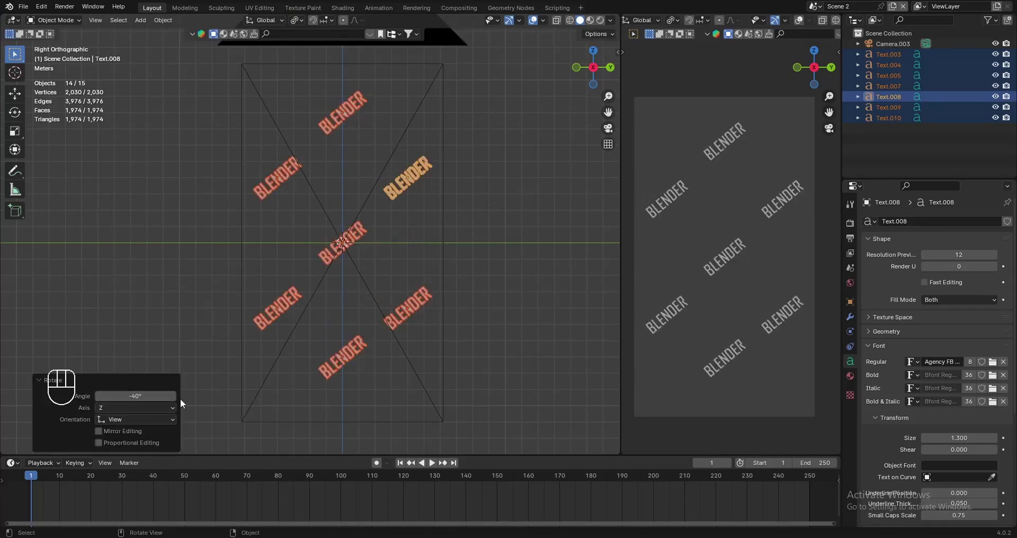
{"action": "left_click", "coordinate": [488, 211]}
{"action": "key", "text": "ctrl+s"}
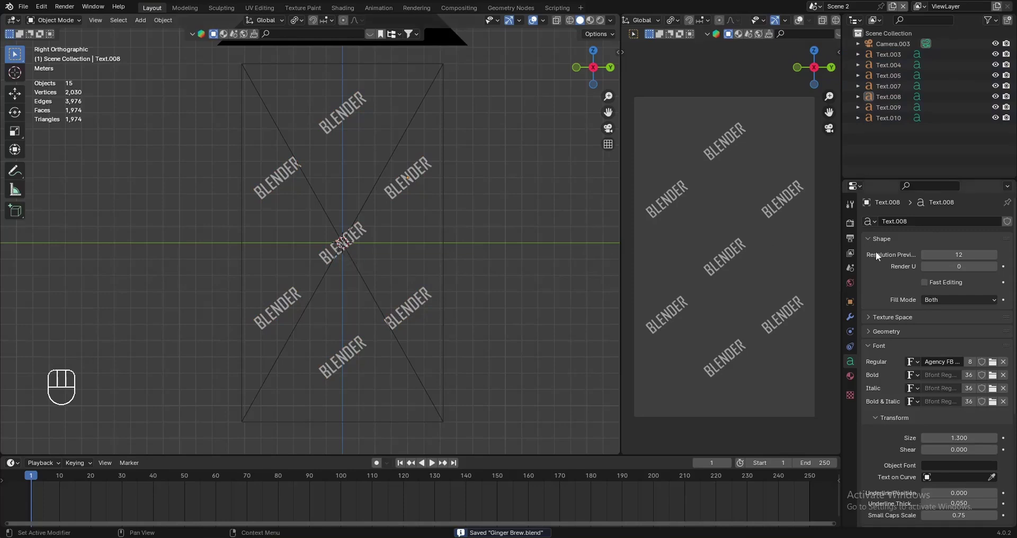
Step: Check in the scene's render settings that the film's Transparent option is enabled
{"action": "left_click", "coordinate": [850, 223]}
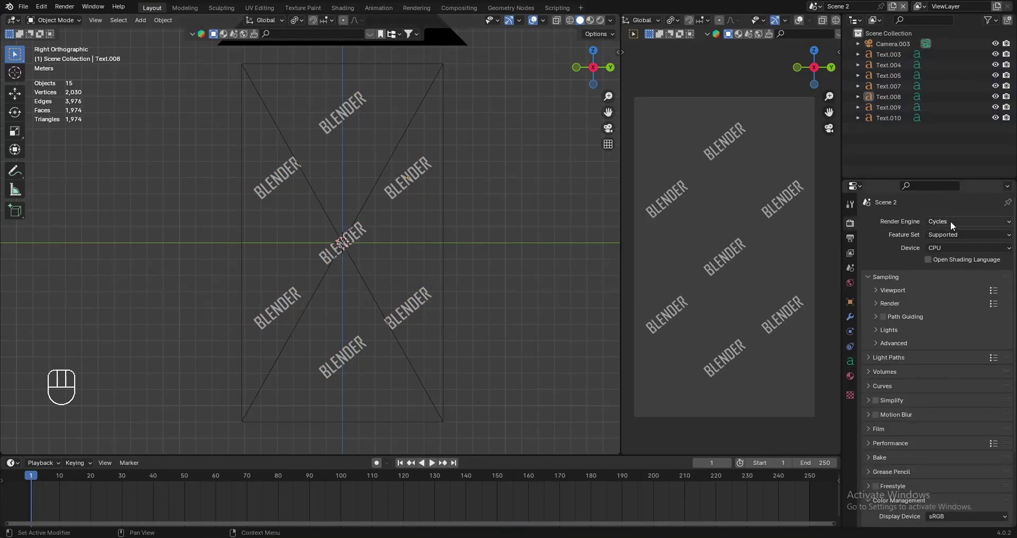
{"action": "scroll", "coordinate": [915, 382], "scroll_direction": "down", "scroll_amount": 4}
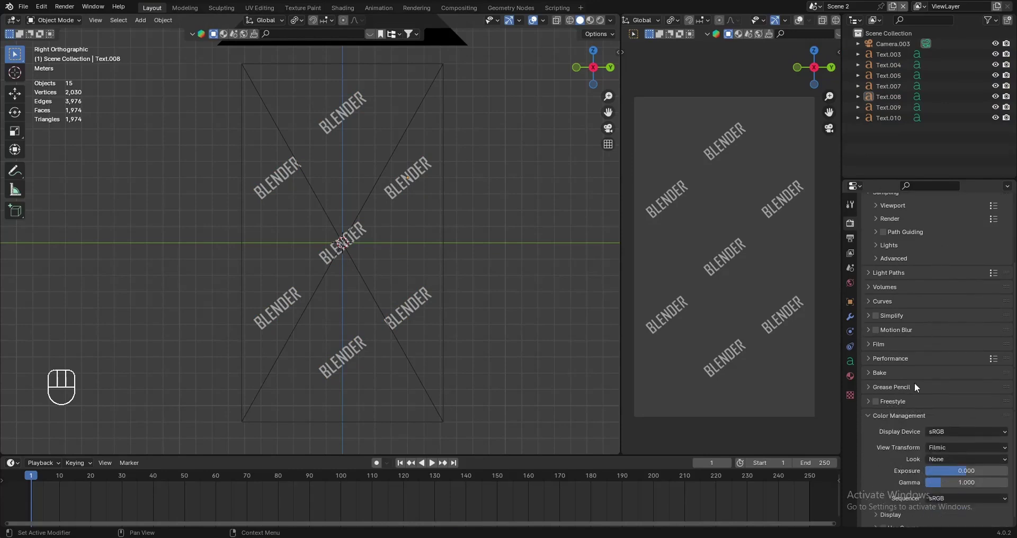
{"action": "left_click", "coordinate": [875, 346]}
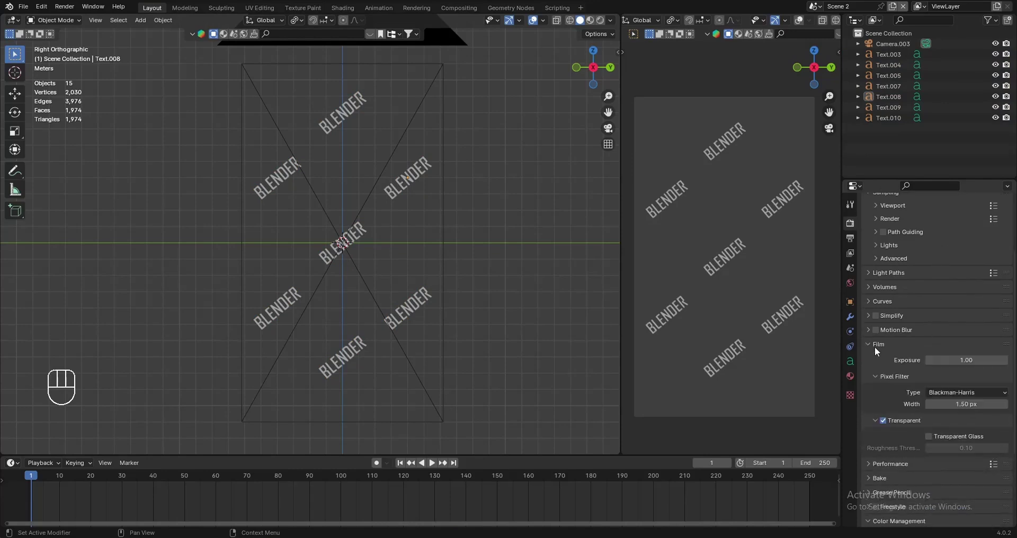
{"action": "left_click", "coordinate": [882, 422]}
{"action": "left_click", "coordinate": [882, 422]}
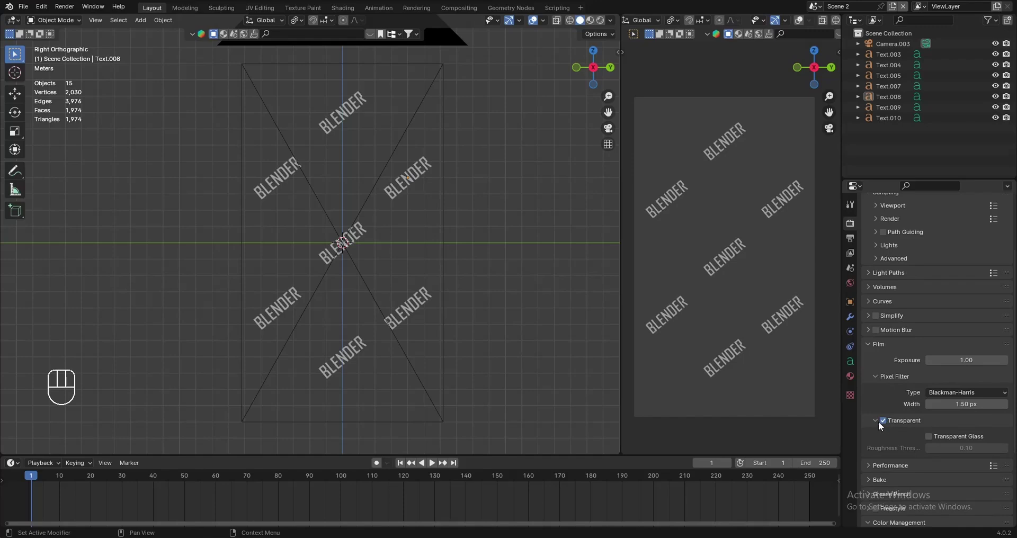
{"action": "left_click", "coordinate": [875, 420]}
{"action": "scroll", "coordinate": [817, 20], "scroll_direction": "down", "scroll_amount": 2}
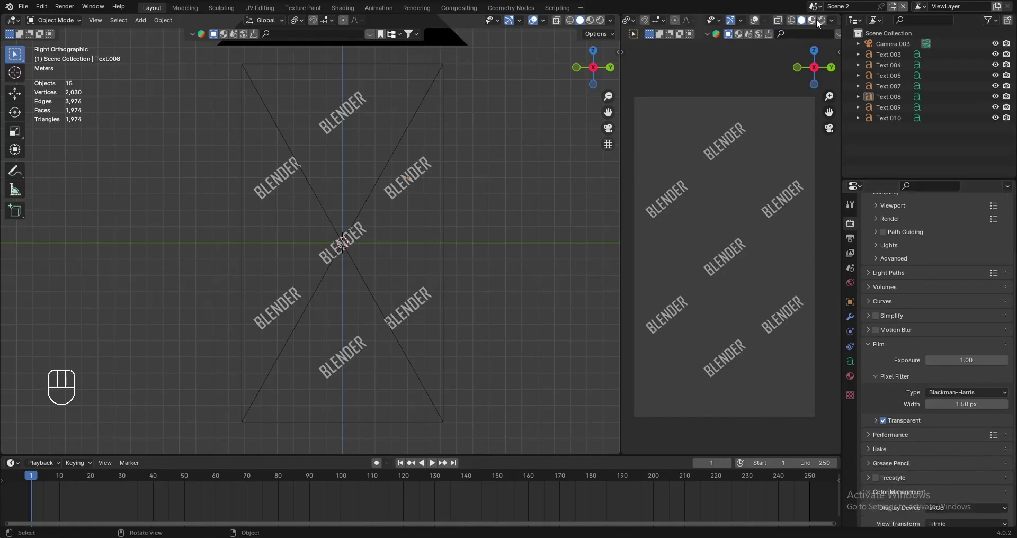
Step: Preview the texts with rendered shading in the camera viewport and check the scene's output settings
{"action": "left_click", "coordinate": [821, 20]}
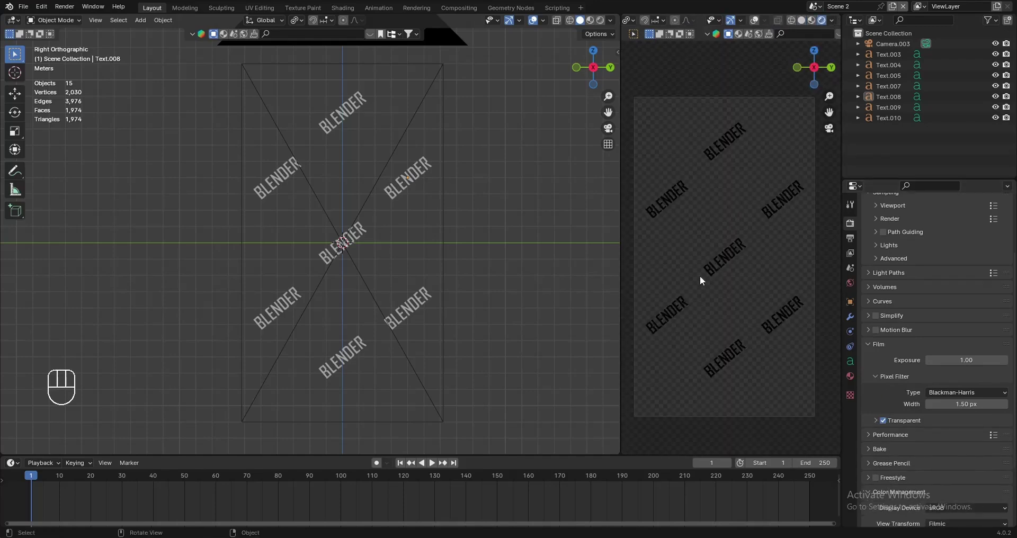
{"action": "left_click", "coordinate": [671, 319]}
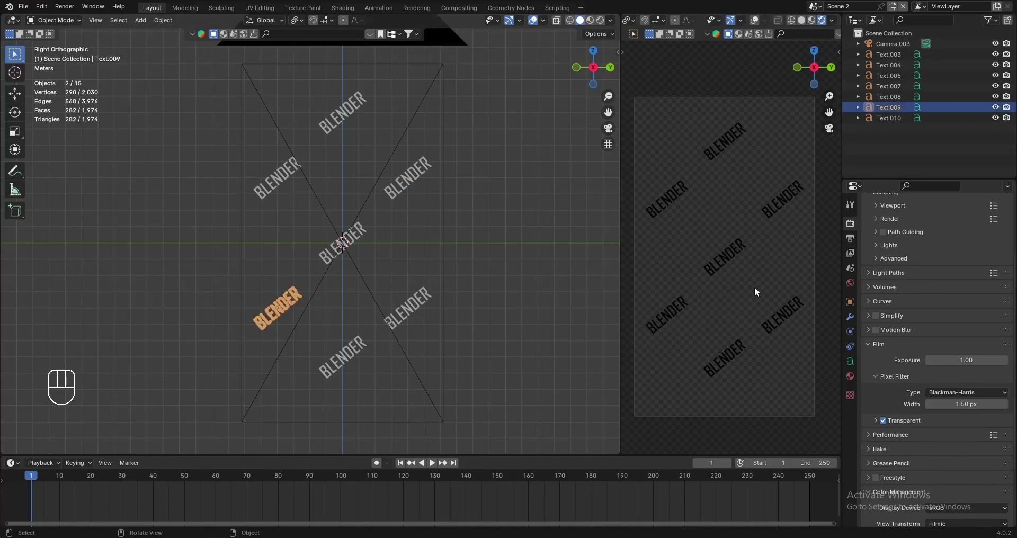
{"action": "left_click", "coordinate": [850, 238]}
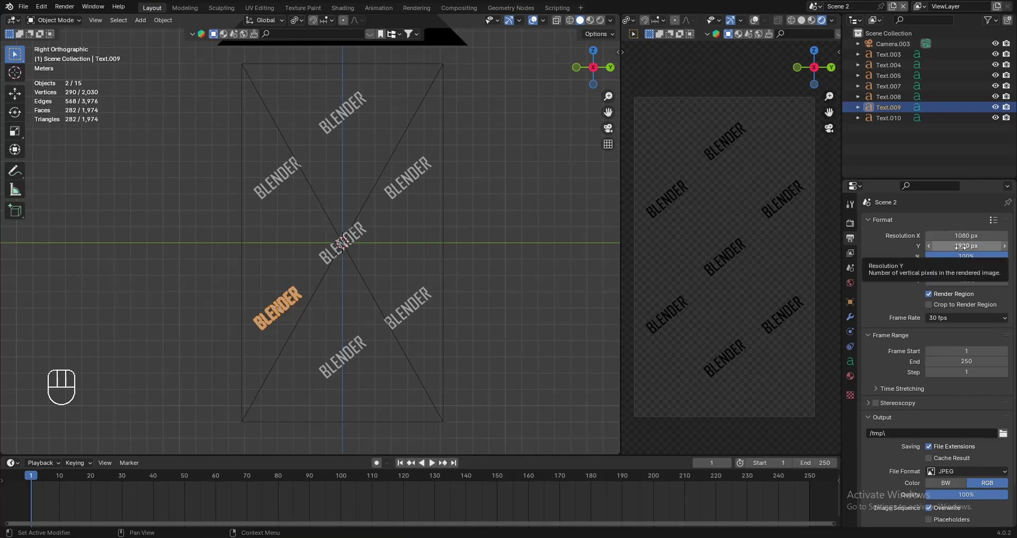
{"action": "left_click", "coordinate": [814, 7]}
{"action": "left_click", "coordinate": [834, 12]}
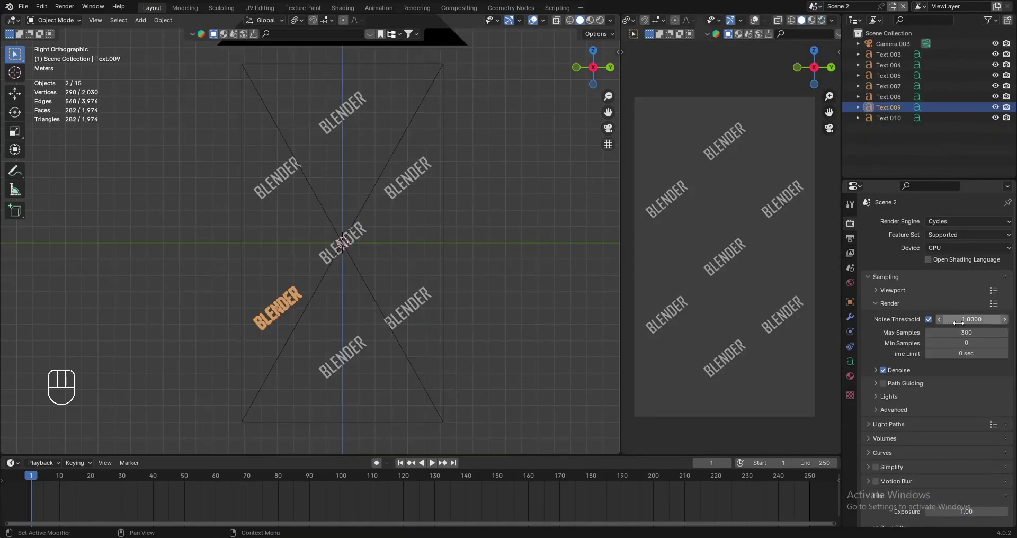
Step: Set Scene 2's output to PNG format with RGBA color and a color depth of 16
{"action": "left_click", "coordinate": [881, 276]}
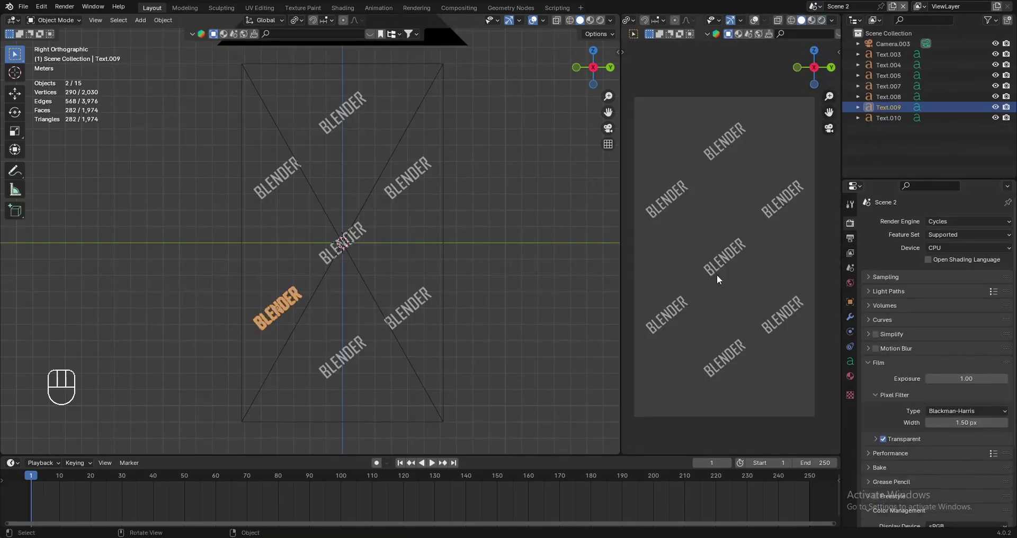
{"action": "left_click", "coordinate": [850, 237]}
{"action": "left_click", "coordinate": [951, 427]}
{"action": "left_click", "coordinate": [960, 433]}
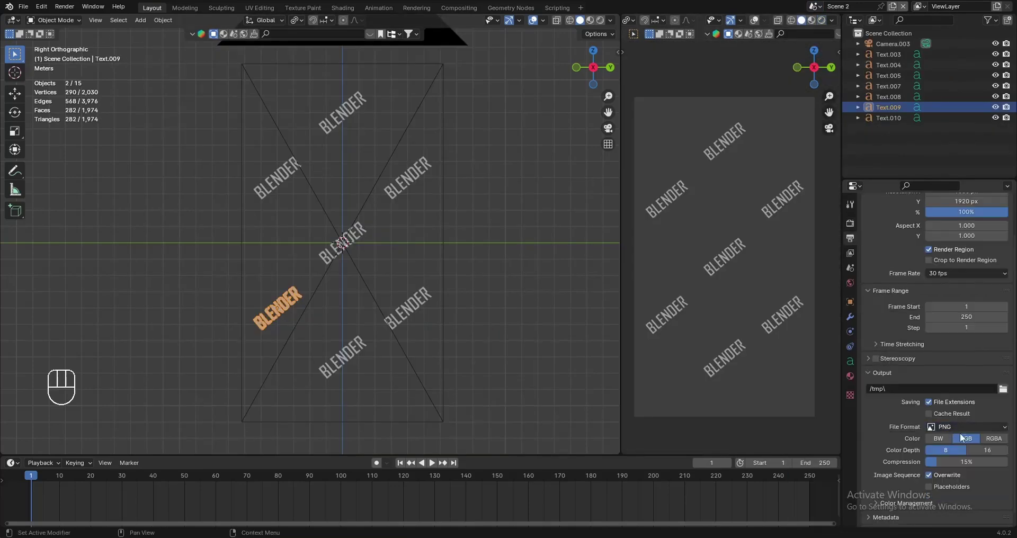
{"action": "left_click", "coordinate": [991, 440]}
{"action": "left_click", "coordinate": [978, 450]}
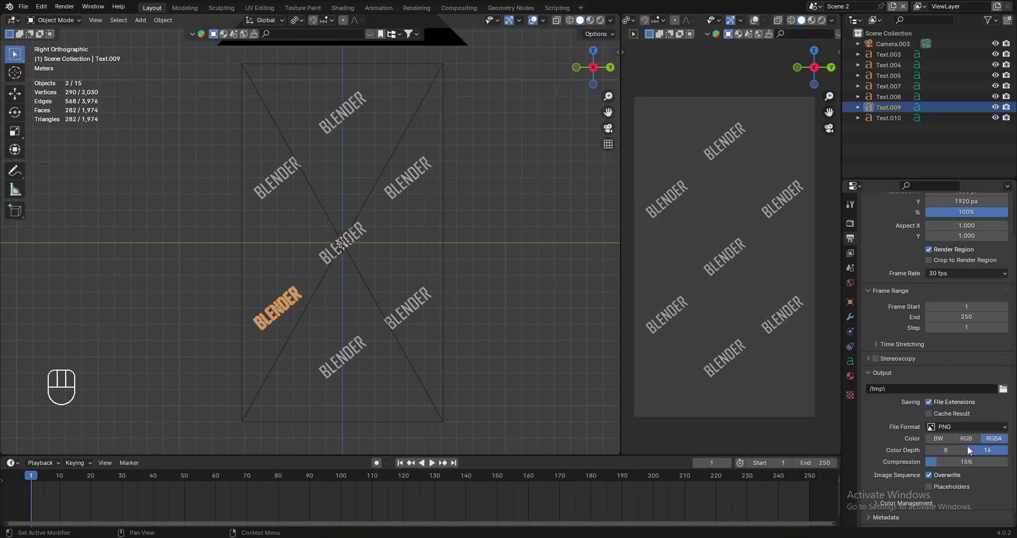
Step: Render a still image of Scene 2, close the render view and save the file
{"action": "left_click", "coordinate": [55, 8]}
{"action": "left_click", "coordinate": [86, 17]}
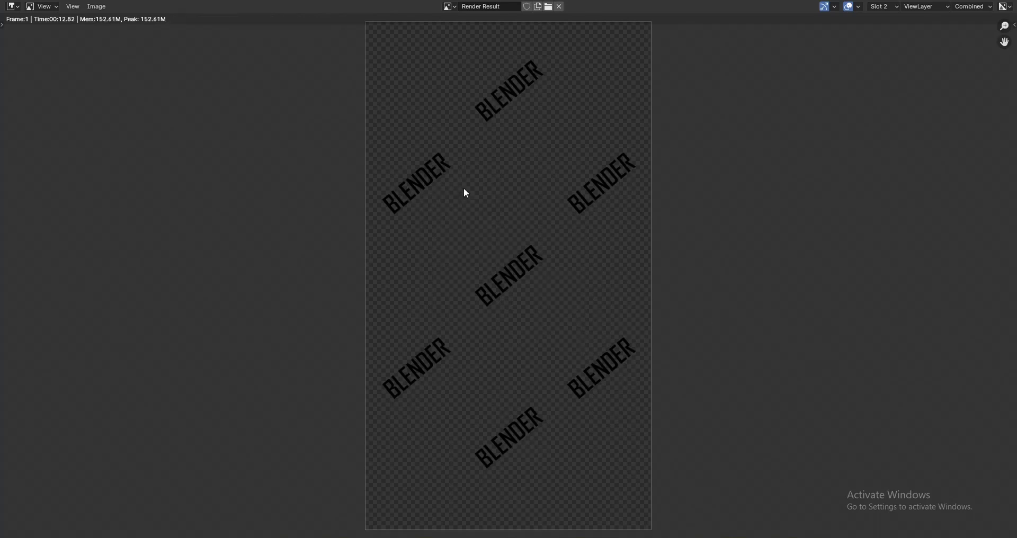
{"action": "key", "text": "Escape"}
{"action": "key", "text": "ctrl+s"}
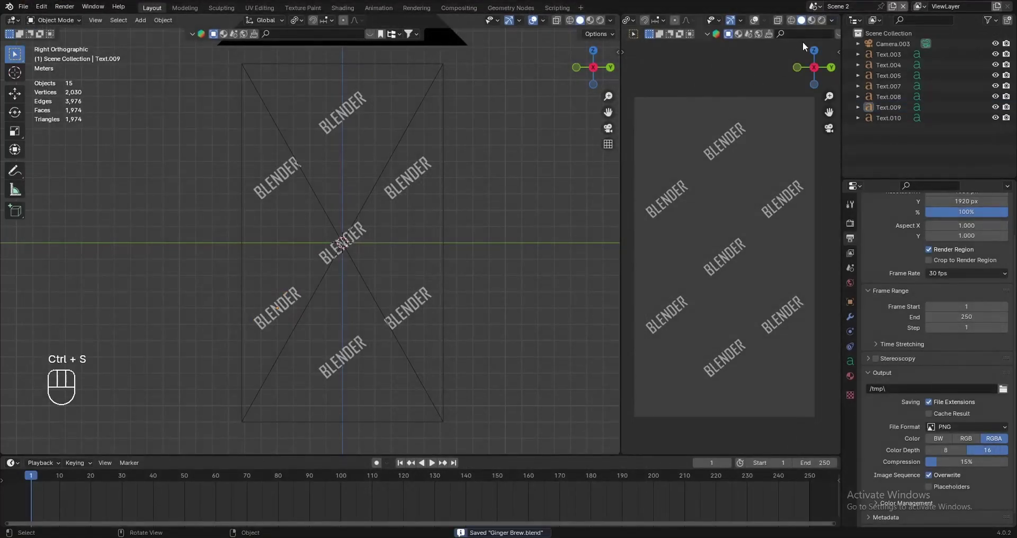
Step: Switch to Scene 1 and view its existing render result of the bottle
{"action": "left_click", "coordinate": [816, 6]}
{"action": "left_click", "coordinate": [824, 22]}
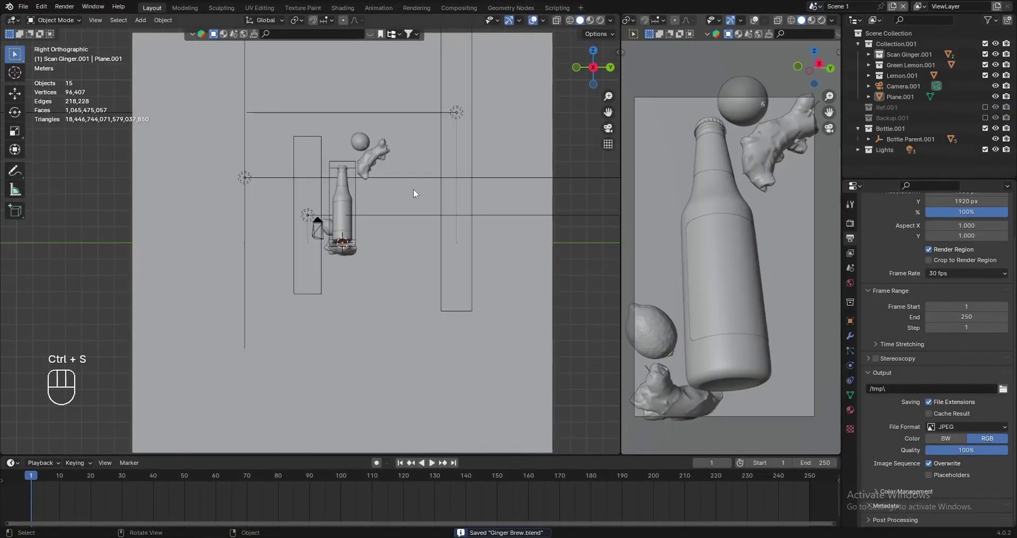
{"action": "left_click", "coordinate": [64, 7]}
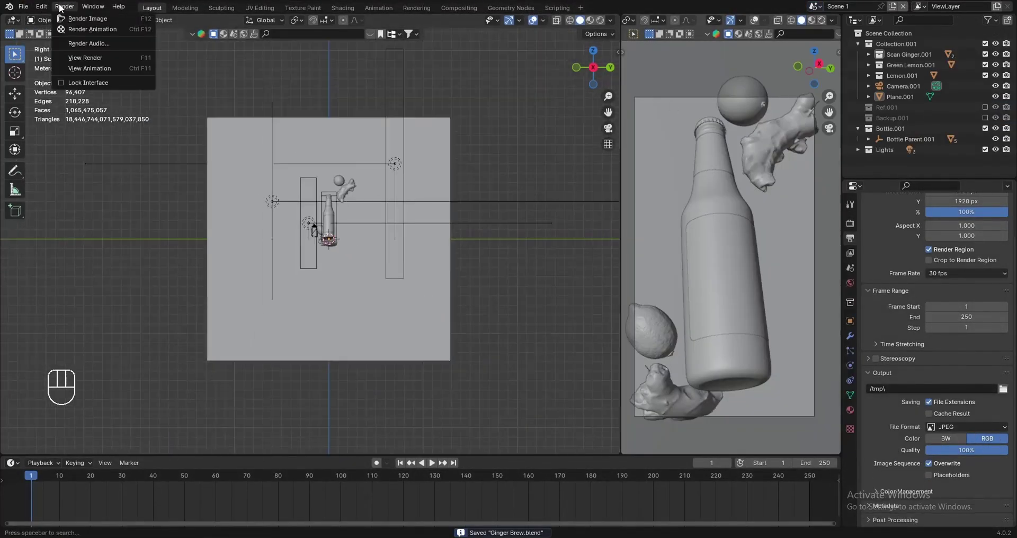
{"action": "left_click", "coordinate": [72, 60]}
{"action": "scroll", "coordinate": [383, 270], "scroll_direction": "down", "scroll_amount": 5}
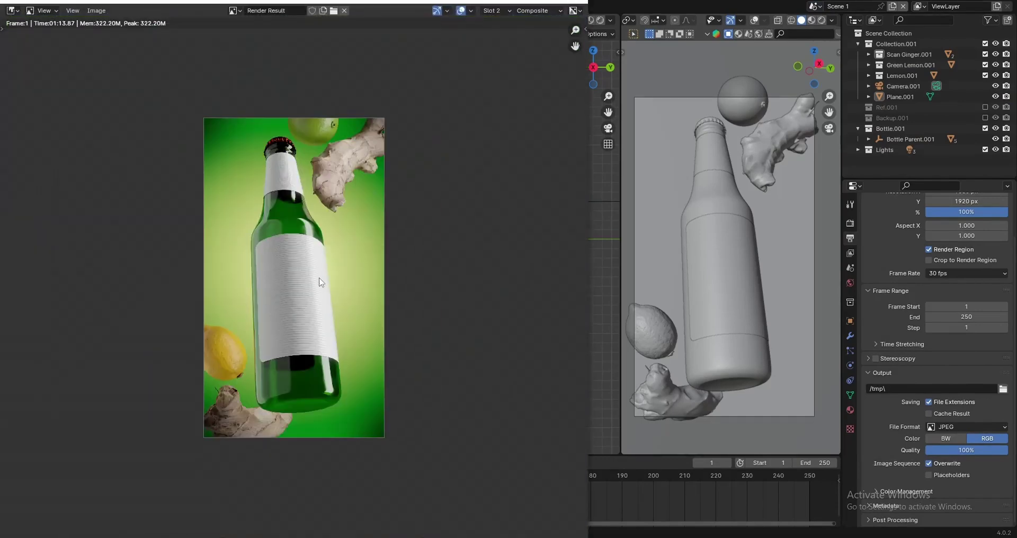
{"action": "scroll", "coordinate": [243, 238], "scroll_direction": "up", "scroll_amount": 1}
{"action": "key", "text": "Escape"}
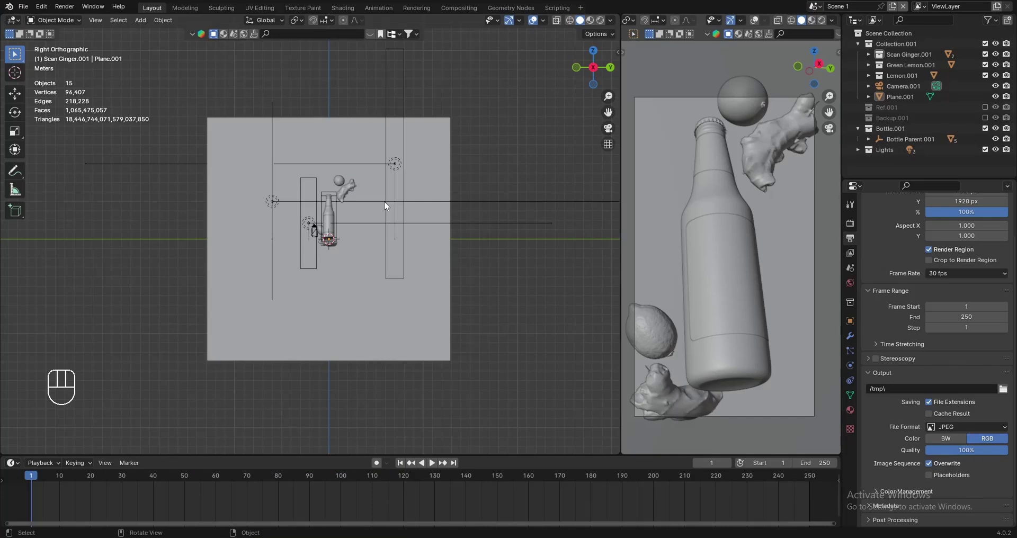
Step: Open Scene 1's compositing node tree with Use Nodes enabled and move the Compositing frame slightly up
{"action": "left_click", "coordinate": [452, 8]}
{"action": "key", "text": "Home"}
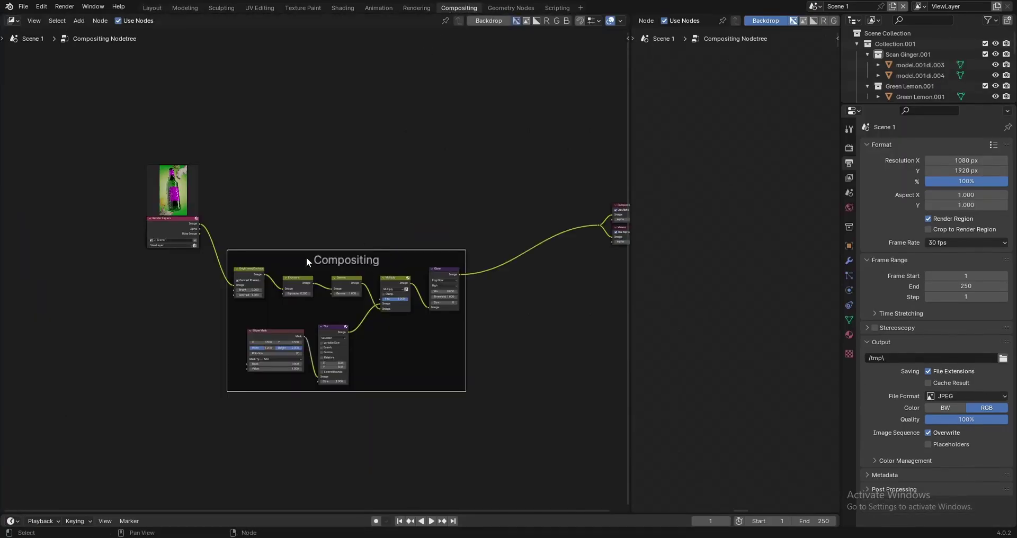
{"action": "mouse_move", "coordinate": [345, 252]}
{"action": "left_mouse_down"}
{"action": "mouse_move", "coordinate": [345, 172]}
{"action": "mouse_move", "coordinate": [350, 242]}
{"action": "left_mouse_up"}
{"action": "left_click", "coordinate": [316, 153]}
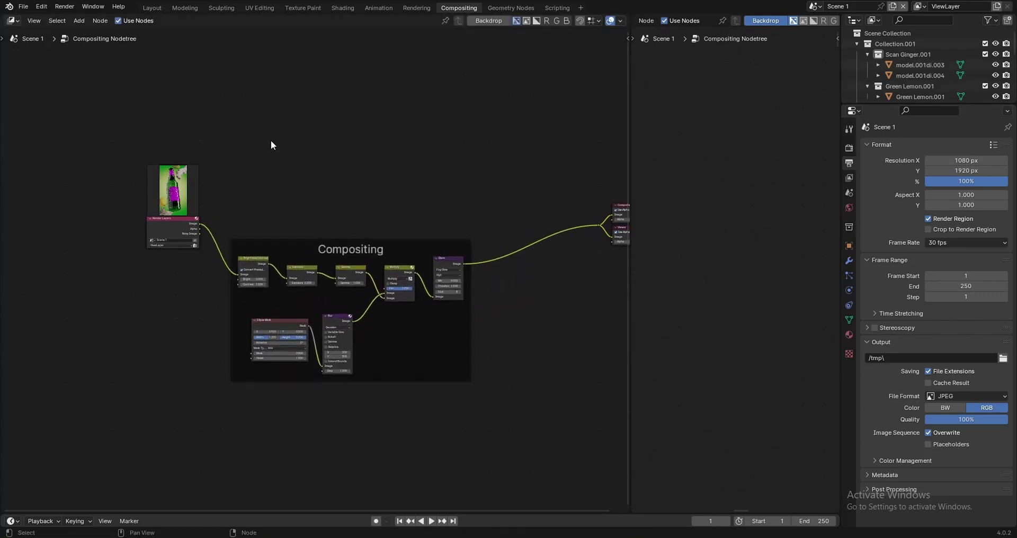
{"action": "left_click", "coordinate": [119, 20]}
{"action": "left_click", "coordinate": [118, 21]}
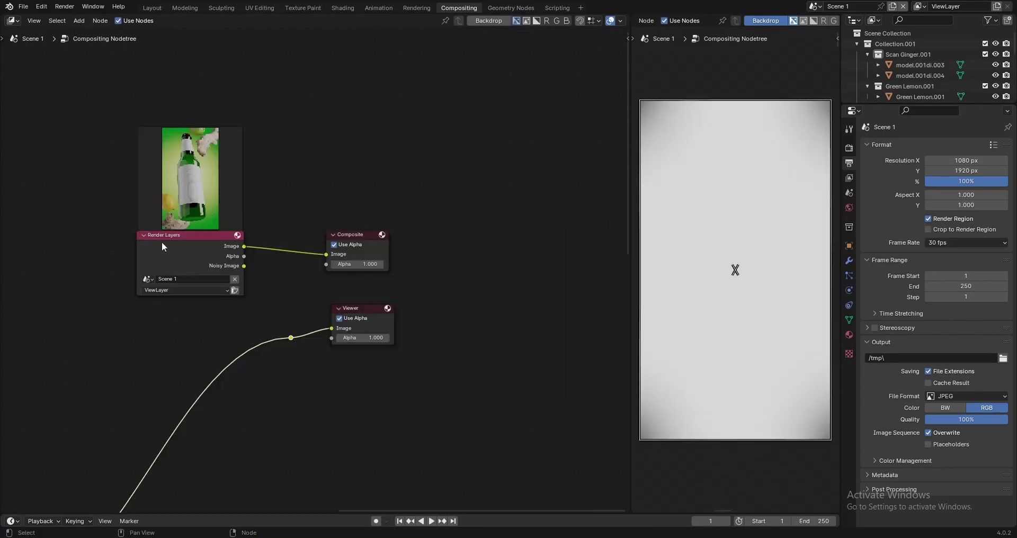
Step: Move the Scene 1 Render Layers node further away from the Composite node
{"action": "left_click", "coordinate": [157, 239]}
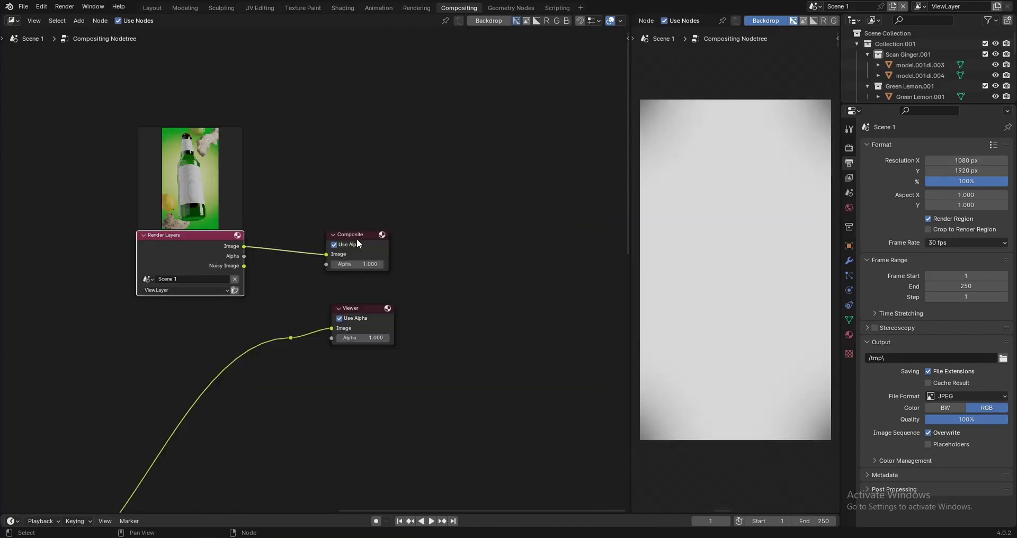
{"action": "scroll", "coordinate": [350, 255], "scroll_direction": "up", "scroll_amount": 1}
{"action": "key", "text": "g"}
{"action": "left_click", "coordinate": [243, 214]}
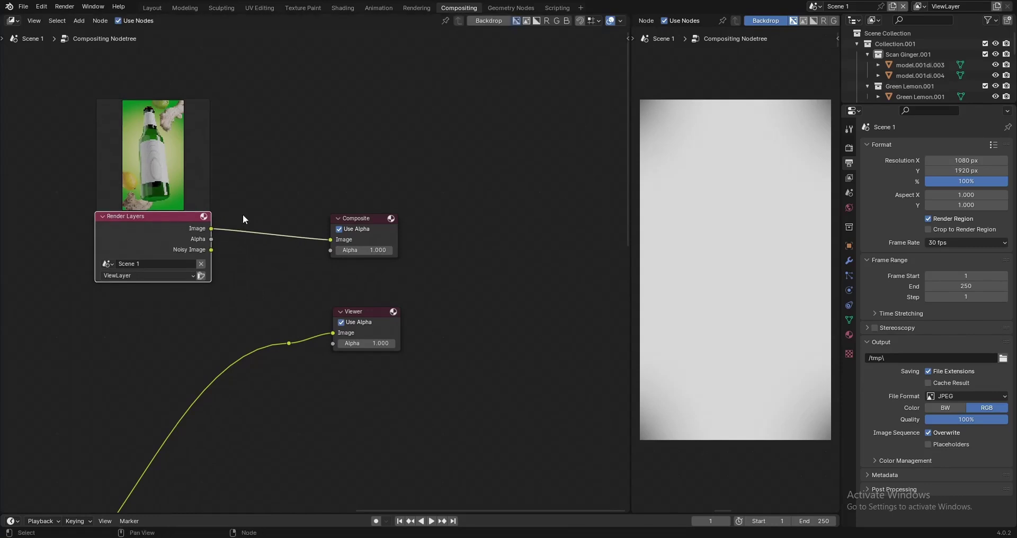
{"action": "left_click", "coordinate": [342, 139]}
{"action": "key", "text": "shift+a"}
{"action": "left_click", "coordinate": [344, 140]}
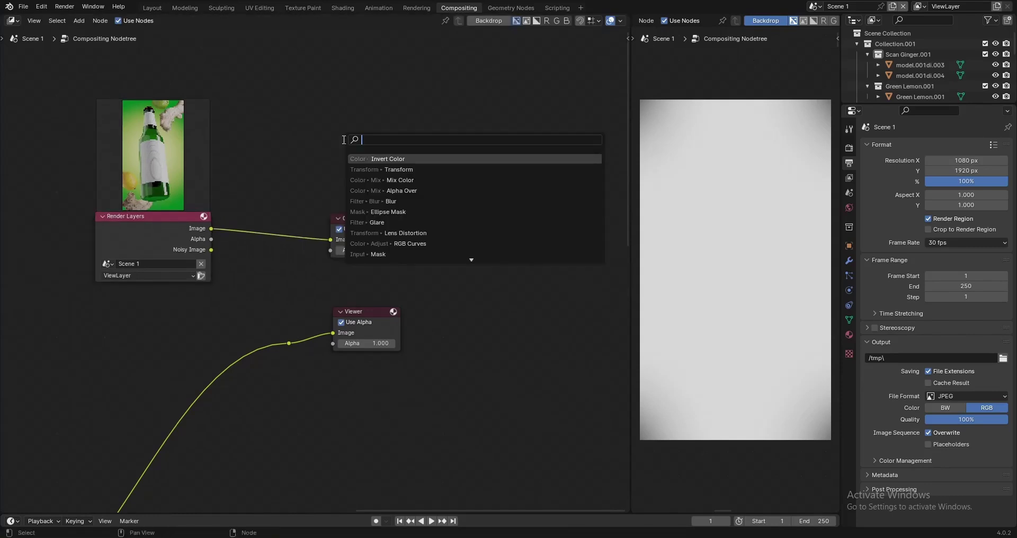
{"action": "type", "text": "vi"}
{"action": "left_click", "coordinate": [393, 159]}
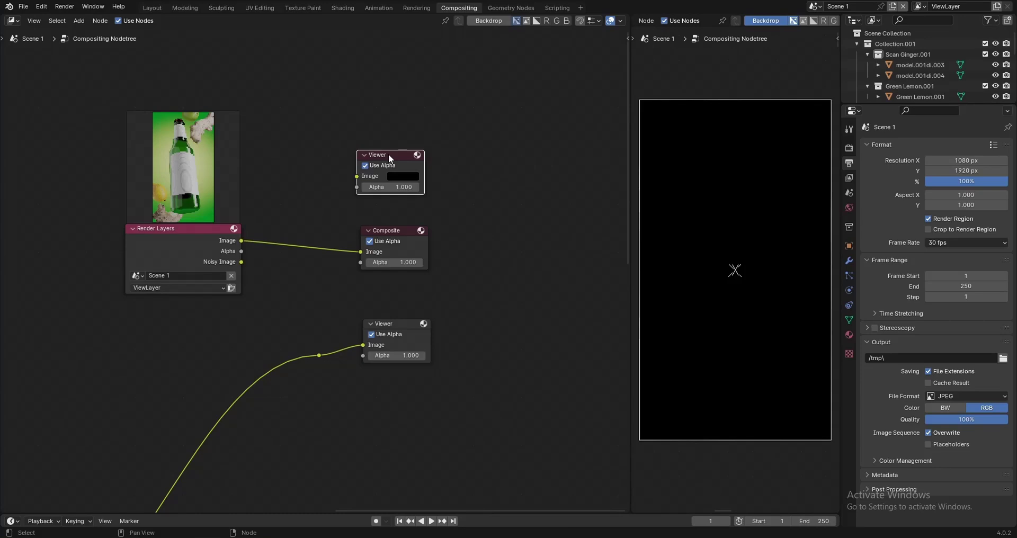
{"action": "key", "text": "x"}
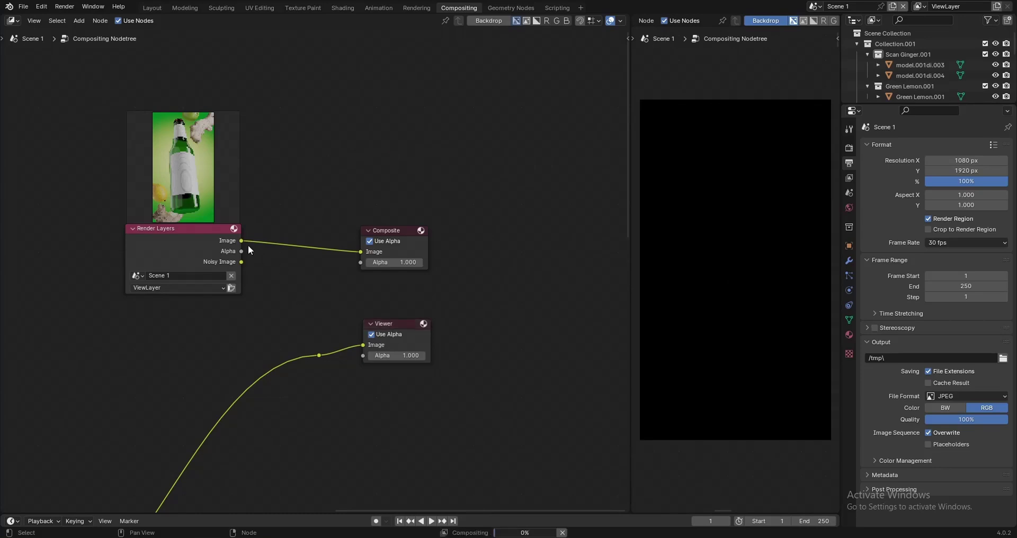
Step: Feed the Render Layers image into the Viewer node beneath Composite, and preview it briefly as the main node editor's backdrop
{"action": "left_click_drag", "start_coordinate": [233, 249], "coordinate": [386, 293]}
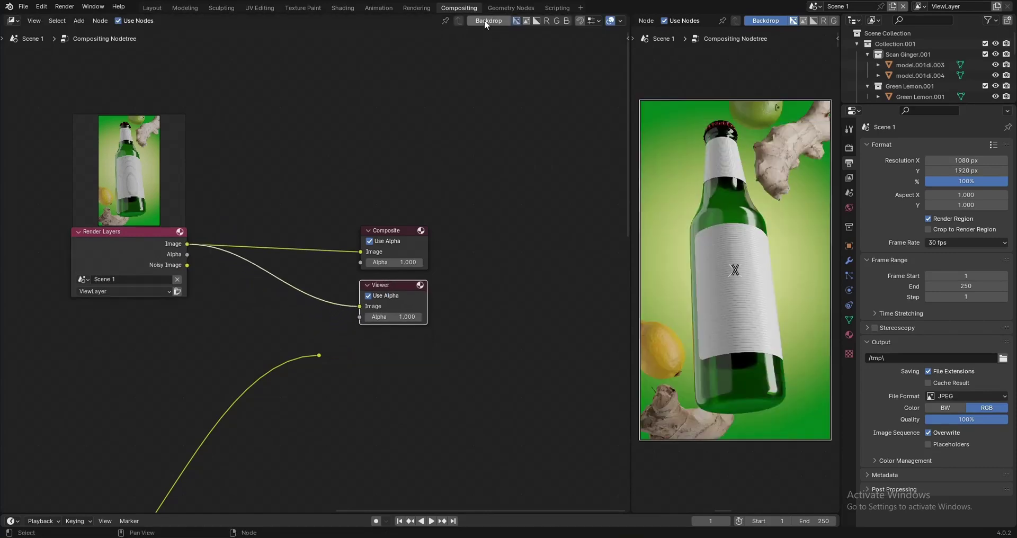
{"action": "left_click", "coordinate": [484, 21]}
{"action": "left_click", "coordinate": [490, 20]}
{"action": "left_click", "coordinate": [490, 20]}
{"action": "left_click_drag", "start_coordinate": [122, 244], "coordinate": [112, 263]}
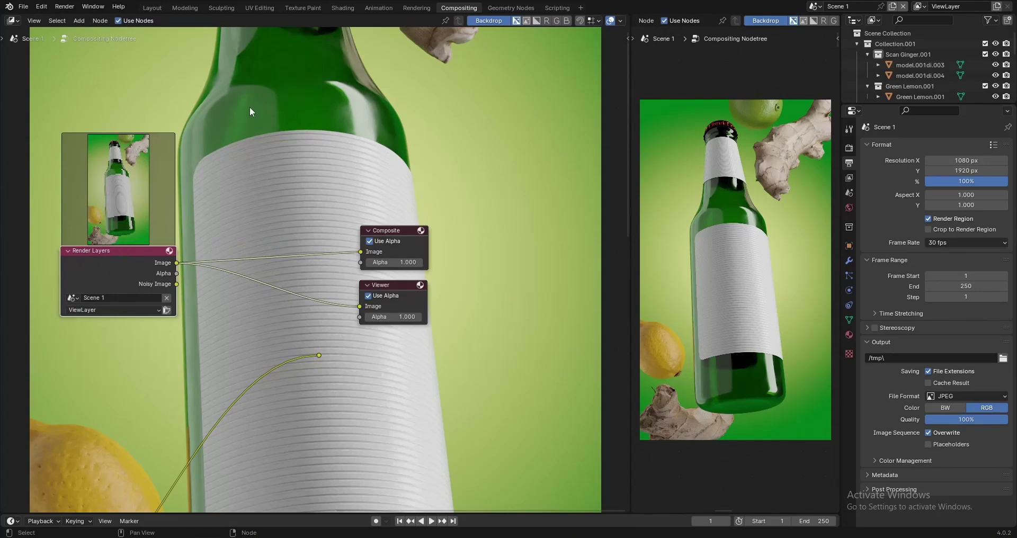
{"action": "left_click", "coordinate": [488, 21]}
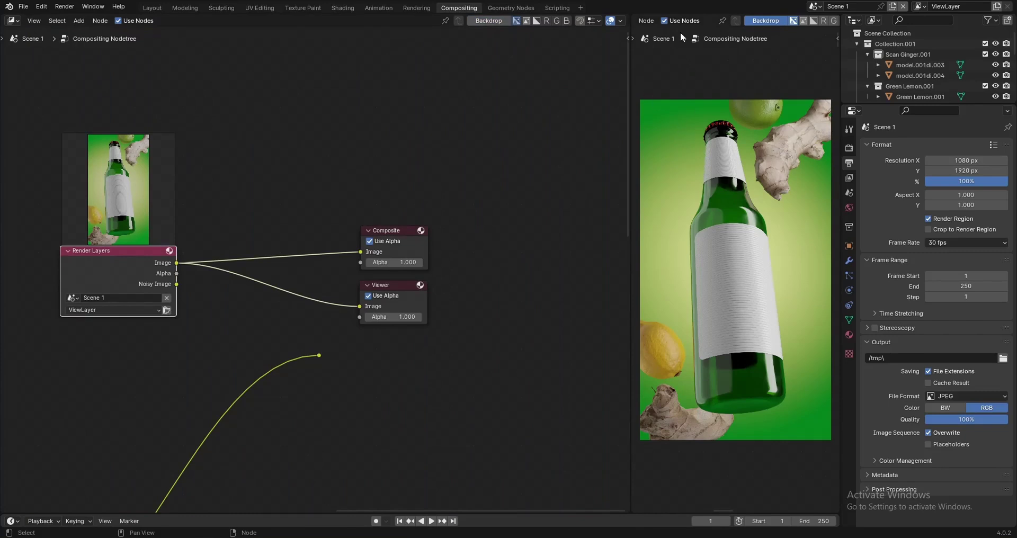
Step: Check the editor type of the narrow preview area and its nodes in front of the backdrop
{"action": "scroll", "coordinate": [671, 17], "scroll_direction": "up", "scroll_amount": 5}
{"action": "left_click", "coordinate": [643, 20]}
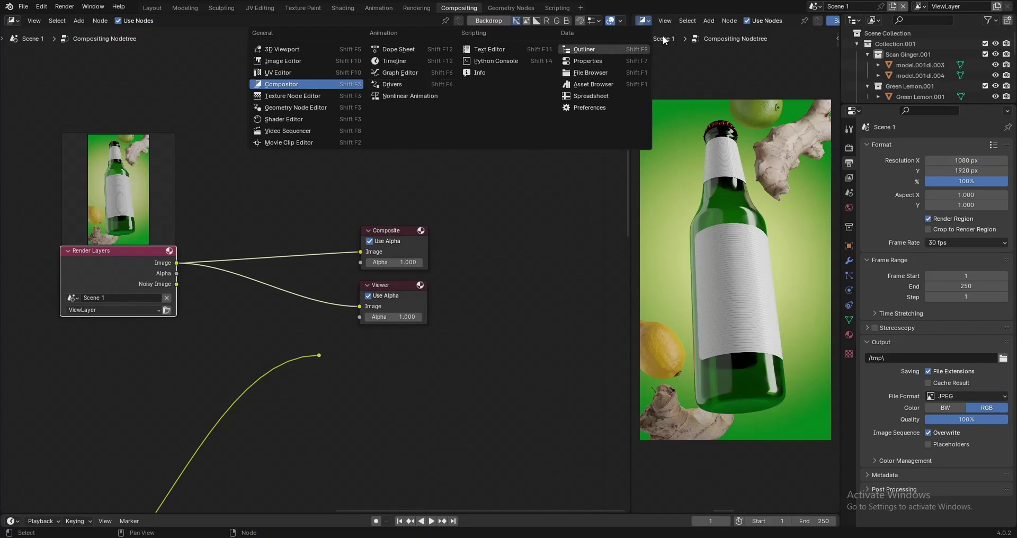
{"action": "scroll", "coordinate": [788, 24], "scroll_direction": "down", "scroll_amount": 3}
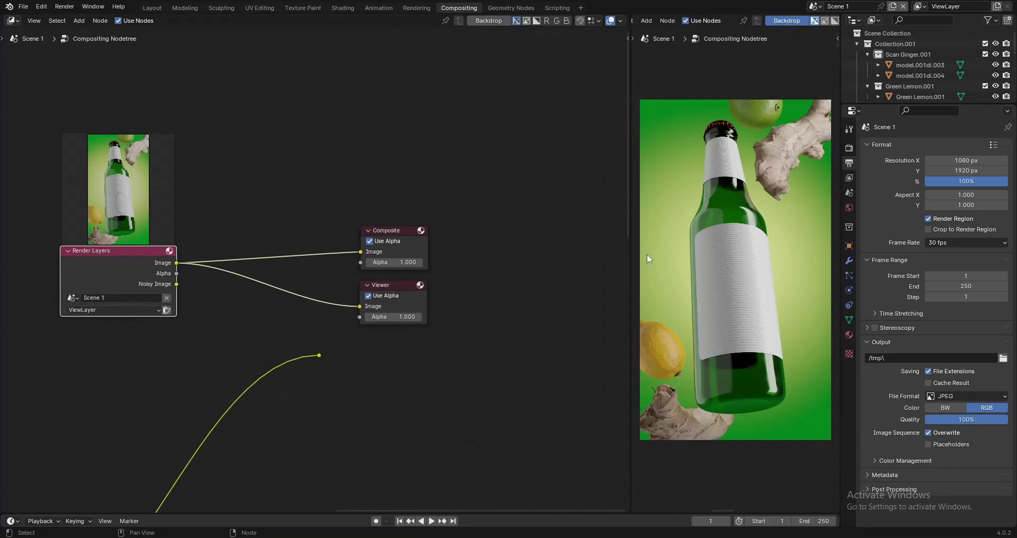
{"action": "scroll", "coordinate": [741, 336], "scroll_direction": "down", "scroll_amount": 5}
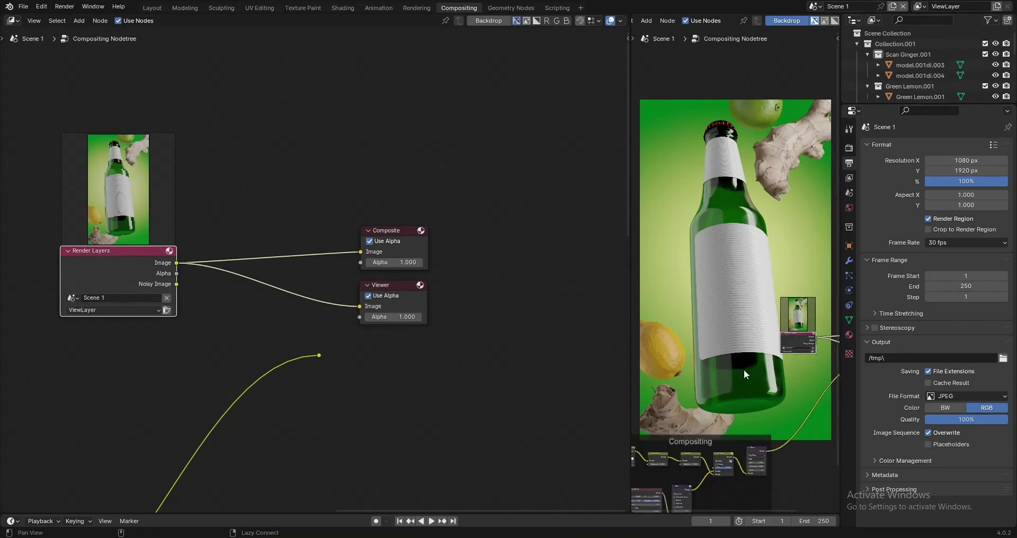
{"action": "scroll", "coordinate": [757, 266], "scroll_direction": "up", "scroll_amount": 5}
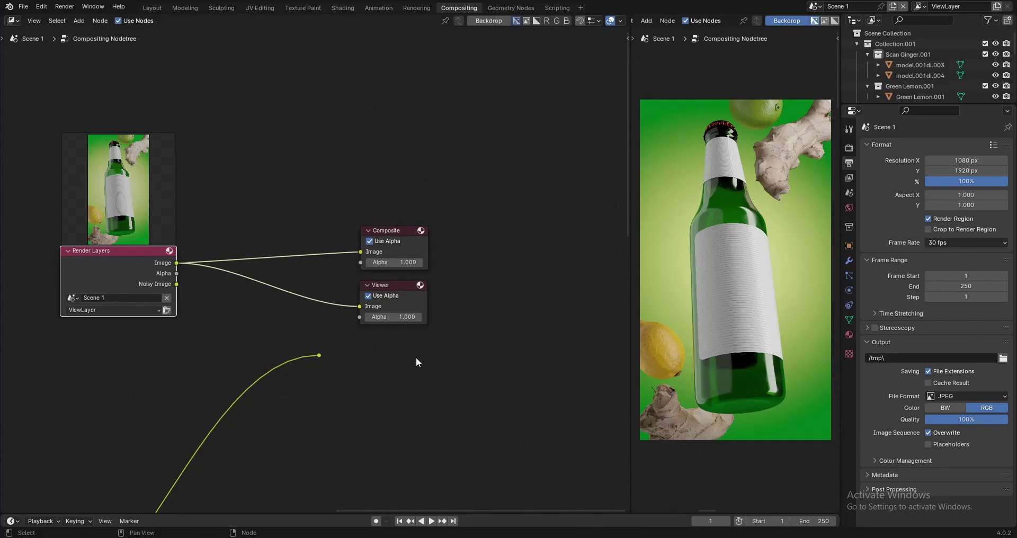
Step: Move the Render Layers node far from the outputs and merge the Composite and Viewer links through one reroute
{"action": "scroll", "coordinate": [229, 332], "scroll_direction": "down", "scroll_amount": 3}
{"action": "left_click_drag", "start_coordinate": [207, 267], "coordinate": [106, 250]}
{"action": "left_click", "coordinate": [106, 250]}
{"action": "scroll", "coordinate": [471, 287], "scroll_direction": "up", "scroll_amount": 3}
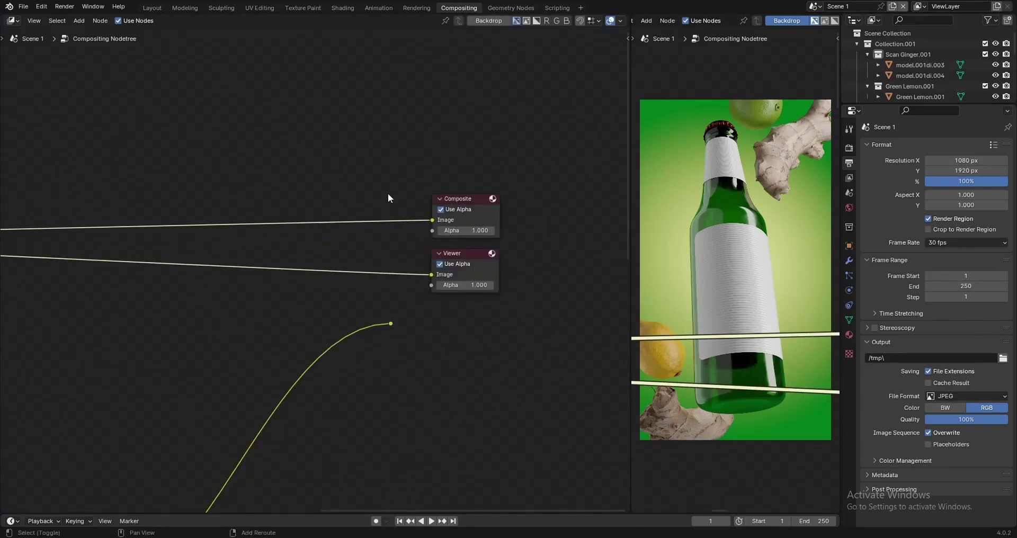
{"action": "right_click_drag", "start_coordinate": [388, 224], "coordinate": [387, 307], "text": "shift"}
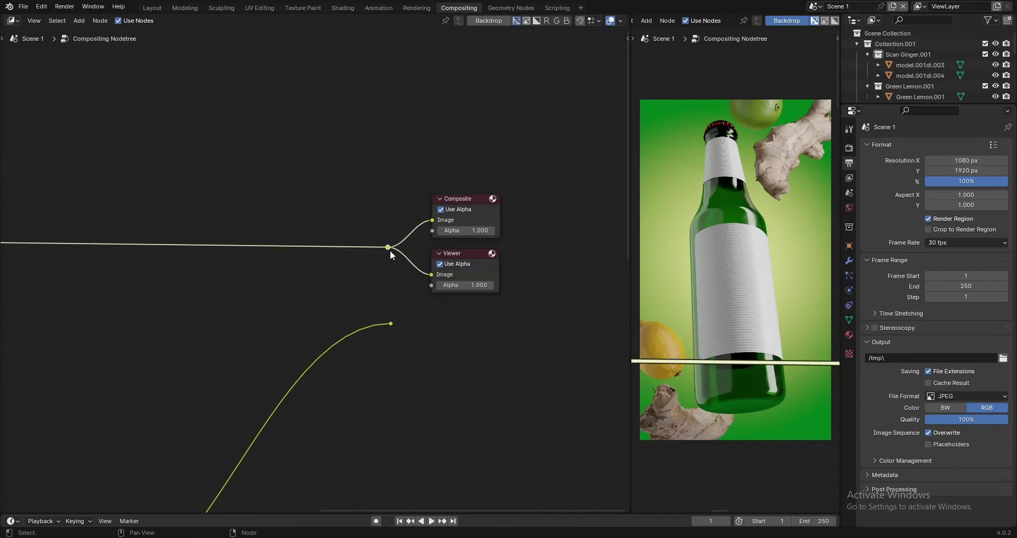
Step: Duplicate the Scene 1 Render Layers node into the empty space beside it
{"action": "scroll", "coordinate": [198, 350], "scroll_direction": "down", "scroll_amount": 4}
{"action": "scroll", "coordinate": [111, 248], "scroll_direction": "up", "scroll_amount": 5}
{"action": "middle_click_drag", "start_coordinate": [93, 283], "coordinate": [353, 268]}
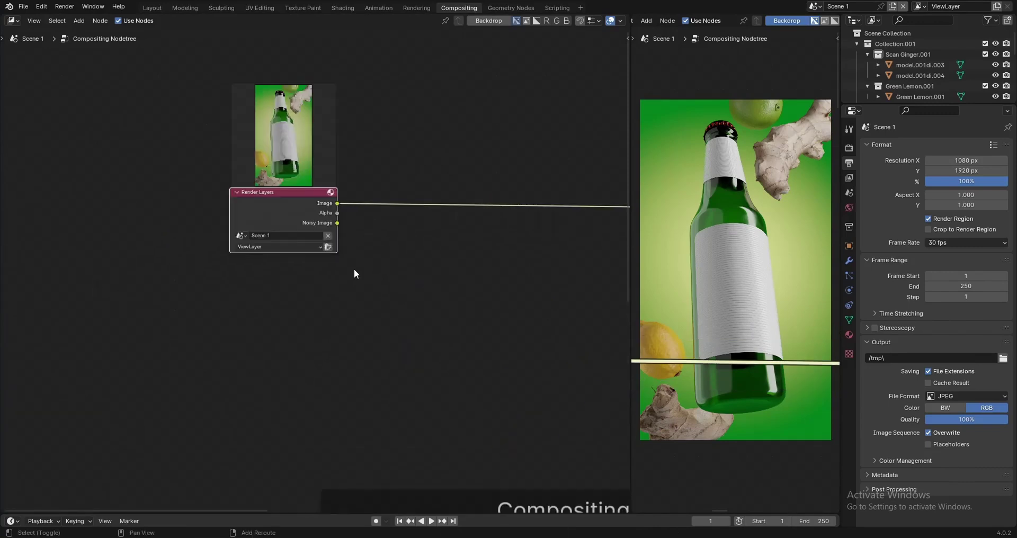
{"action": "key", "text": "shift+d"}
{"action": "left_click", "coordinate": [221, 376]}
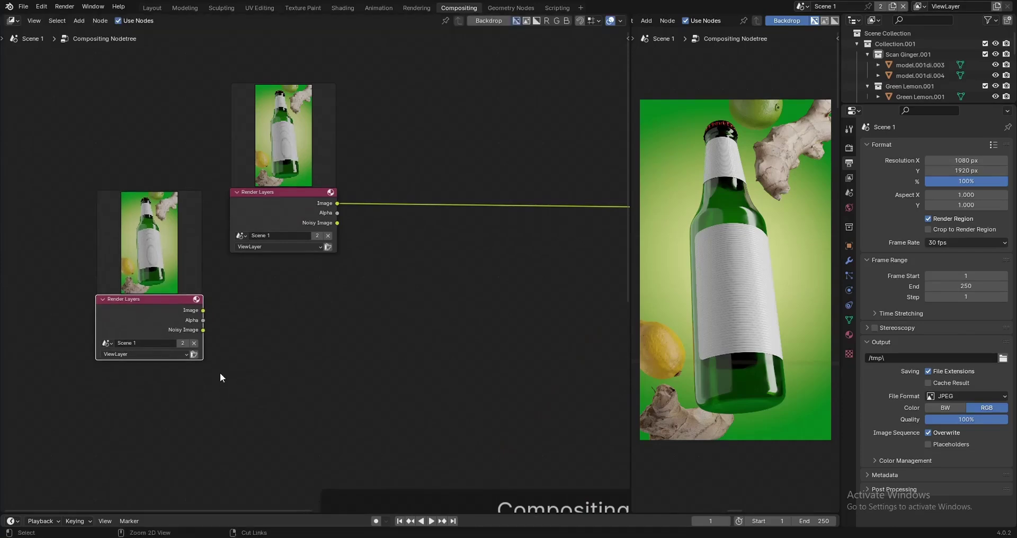
Step: Assign Scene 2 to the duplicated Render Layers node and place it directly beneath the Scene 1 node
{"action": "scroll", "coordinate": [258, 351], "scroll_direction": "up", "scroll_amount": 1}
{"action": "scroll", "coordinate": [332, 320], "scroll_direction": "left", "scroll_amount": 3, "text": "ctrl"}
{"action": "left_click", "coordinate": [329, 218]}
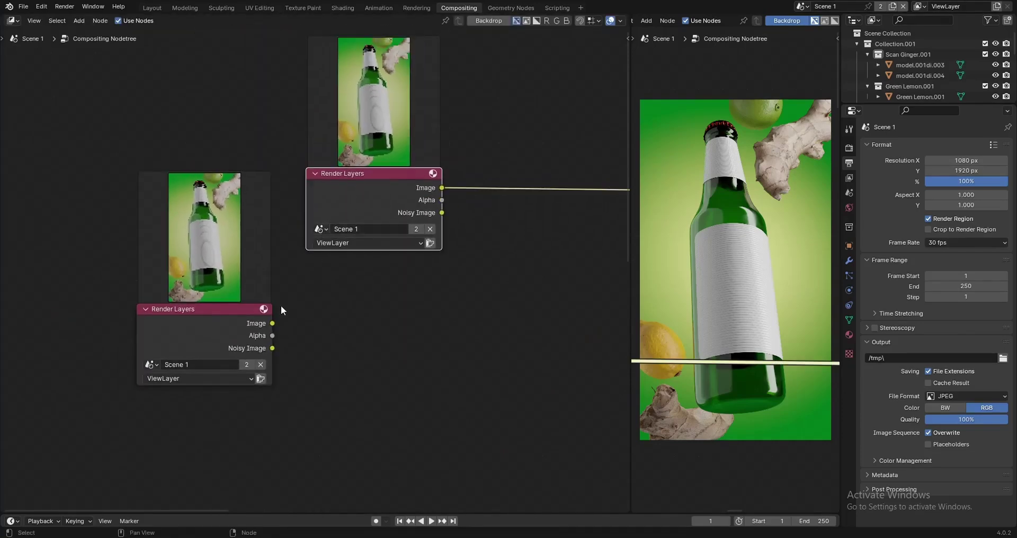
{"action": "left_click", "coordinate": [157, 365]}
{"action": "left_click", "coordinate": [165, 390]}
{"action": "scroll", "coordinate": [161, 254], "scroll_direction": "up", "scroll_amount": 1}
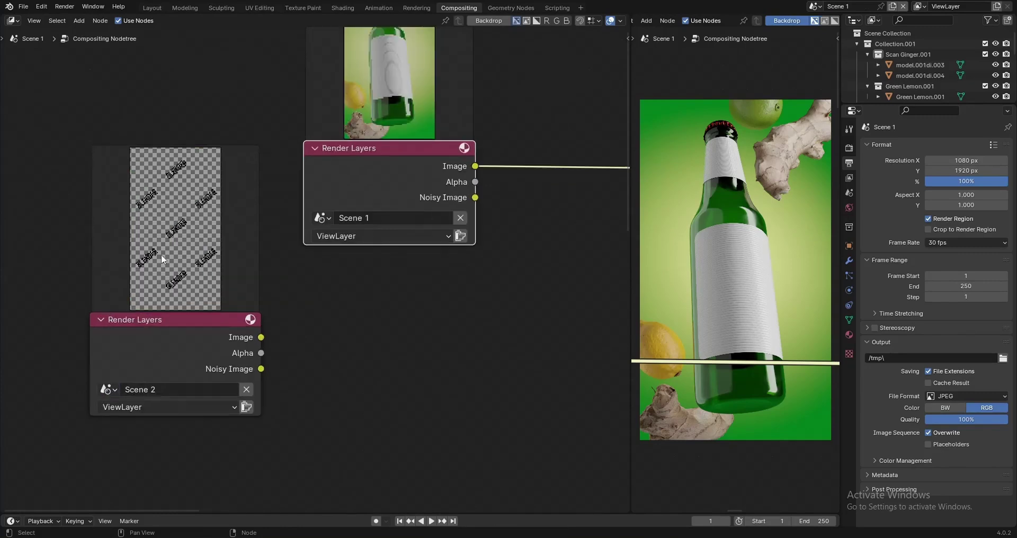
{"action": "left_click", "coordinate": [179, 341]}
{"action": "left_click_drag", "start_coordinate": [179, 341], "coordinate": [391, 398]}
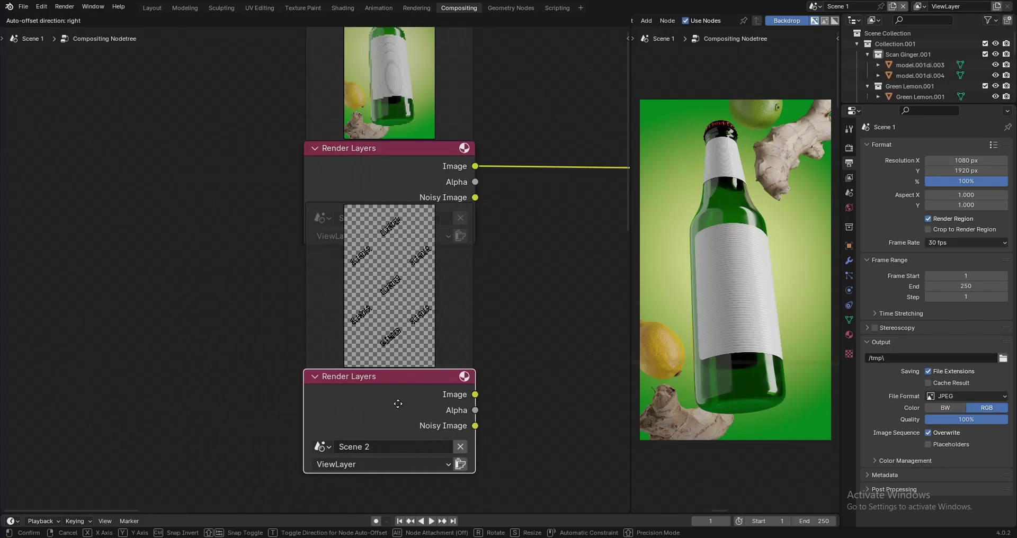
Step: Add an Alpha Over node and insert it into the link between the Scene 1 Render Layers node and the reroute
{"action": "scroll", "coordinate": [284, 313], "scroll_direction": "down", "scroll_amount": 4}
{"action": "key", "text": "shift+a"}
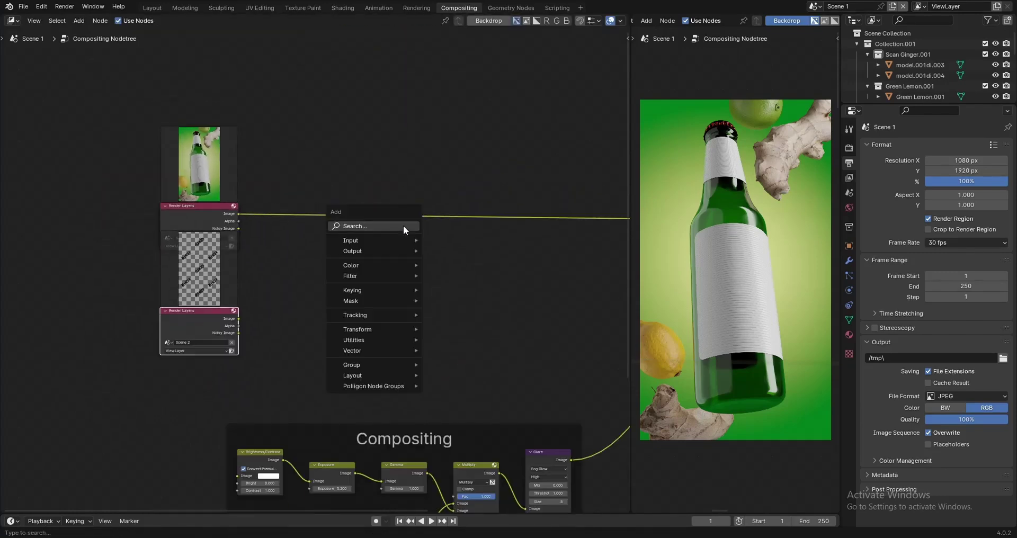
{"action": "left_click", "coordinate": [402, 224]}
{"action": "type", "text": "al"}
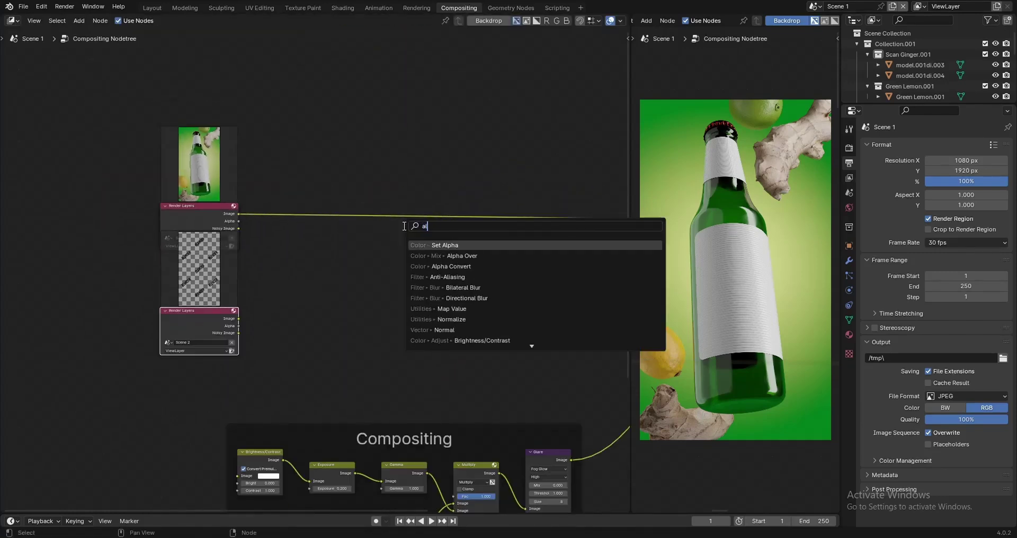
{"action": "type", "text": "pha o"}
{"action": "key", "text": "Return"}
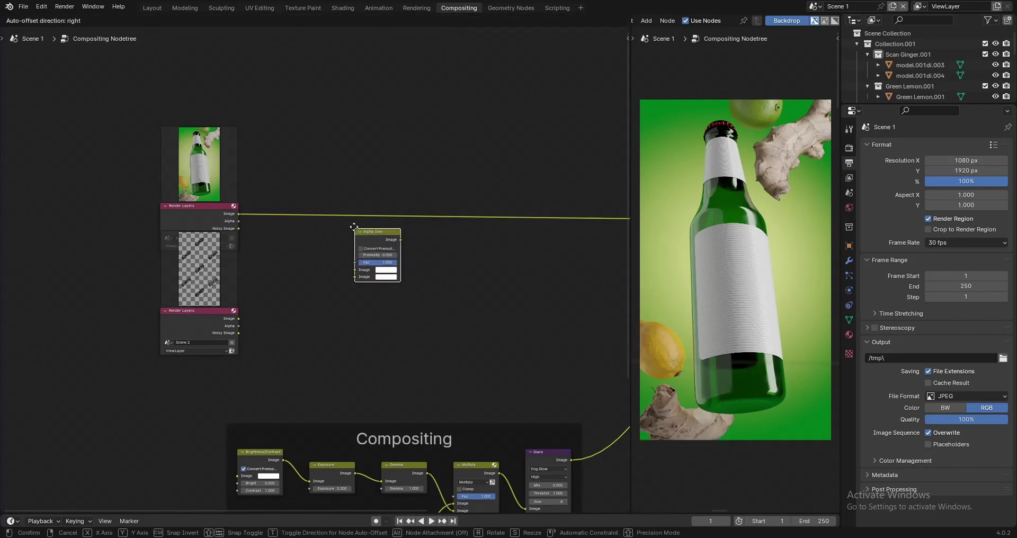
{"action": "left_click", "coordinate": [357, 207]}
{"action": "scroll", "coordinate": [408, 259], "scroll_direction": "up", "scroll_amount": 2}
{"action": "scroll", "coordinate": [412, 266], "scroll_direction": "up", "scroll_amount": 2}
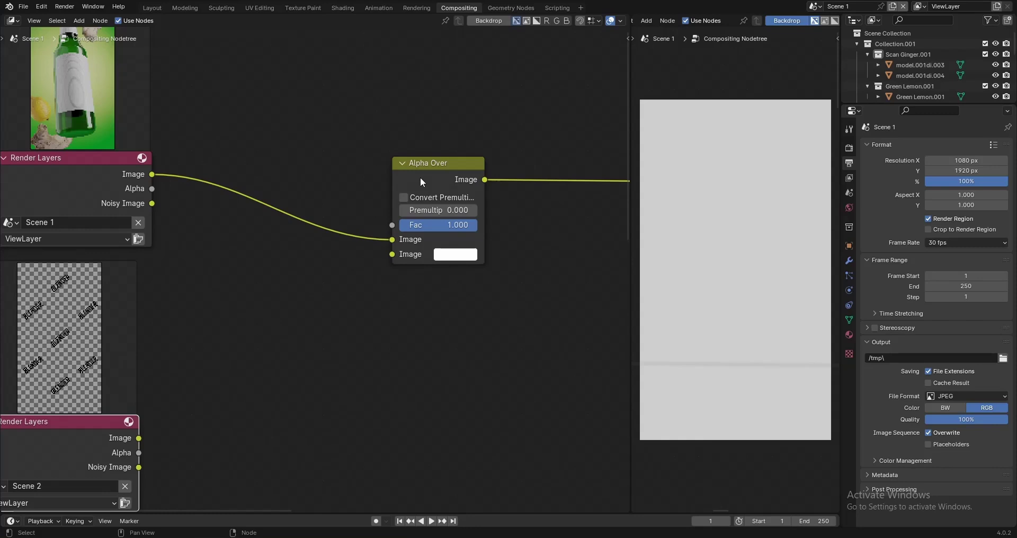
Step: Connect the Scene 2 Render Layers node's Image output to the second Image input of the Alpha Over node
{"action": "mouse_move", "coordinate": [392, 240]}
{"action": "left_mouse_down"}
{"action": "mouse_move", "coordinate": [366, 253]}
{"action": "mouse_move", "coordinate": [403, 255]}
{"action": "mouse_move", "coordinate": [383, 243]}
{"action": "left_mouse_up"}
{"action": "scroll", "coordinate": [220, 157], "scroll_direction": "down", "scroll_amount": 1}
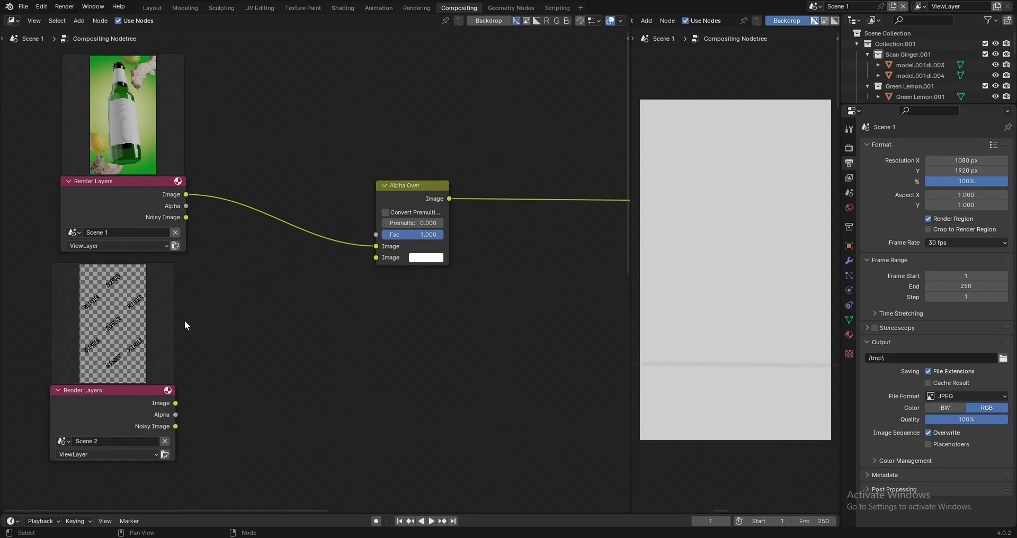
{"action": "left_click_drag", "start_coordinate": [177, 408], "coordinate": [376, 257]}
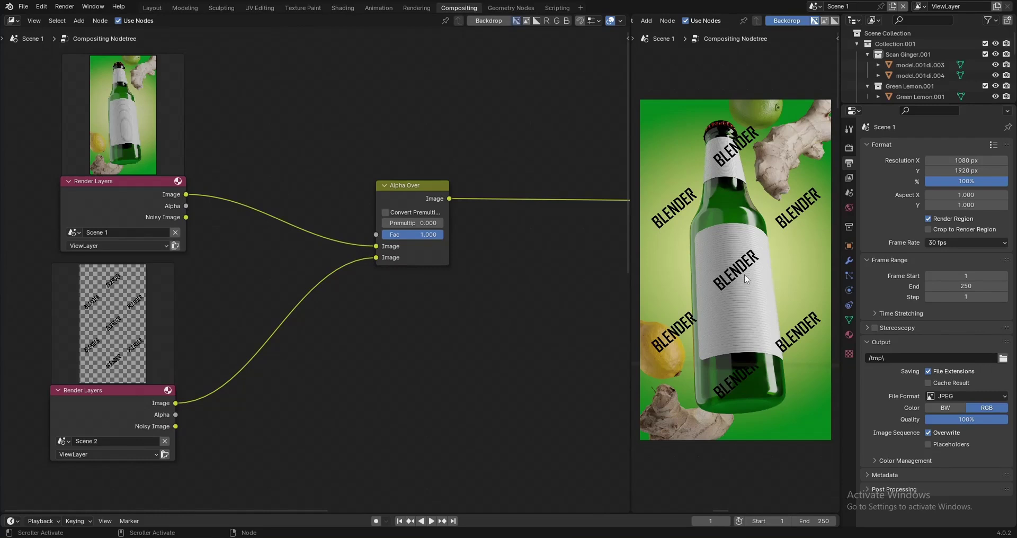
Step: Set the Alpha Over node's Fac to 0.5 to make the text overlay half transparent
{"action": "scroll", "coordinate": [440, 290], "scroll_direction": "up", "scroll_amount": 1}
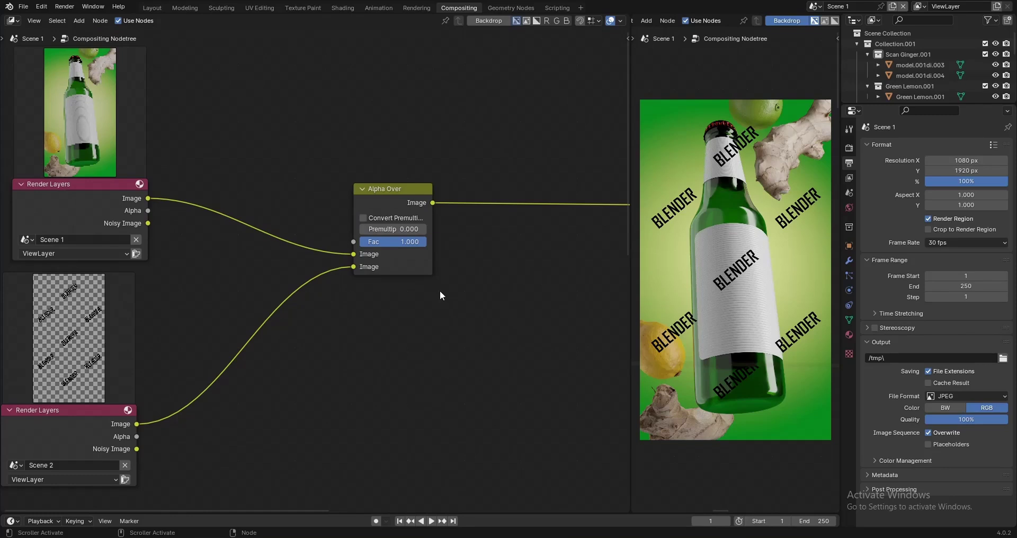
{"action": "scroll", "coordinate": [396, 265], "scroll_direction": "up", "scroll_amount": 1}
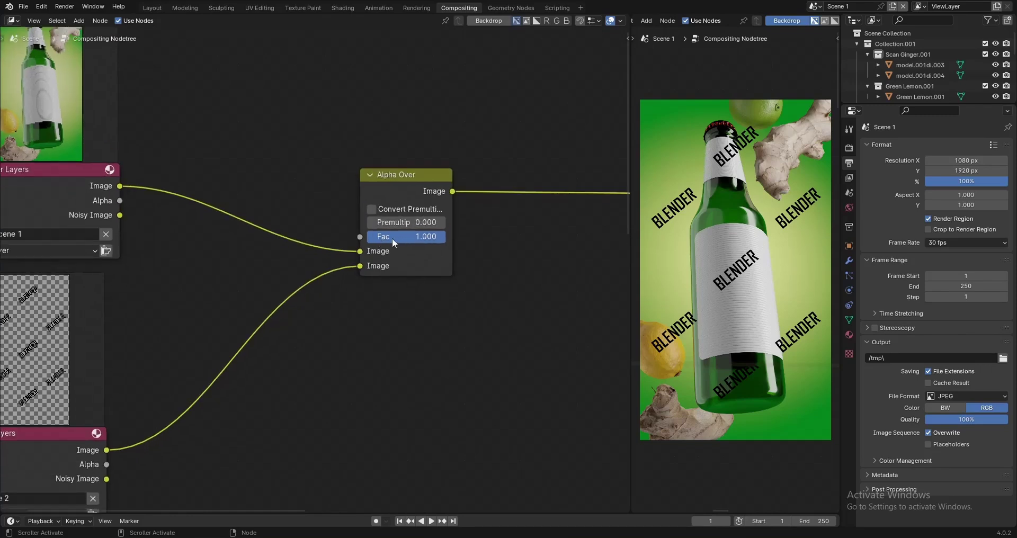
{"action": "scroll", "coordinate": [408, 235], "scroll_direction": "up", "scroll_amount": 1}
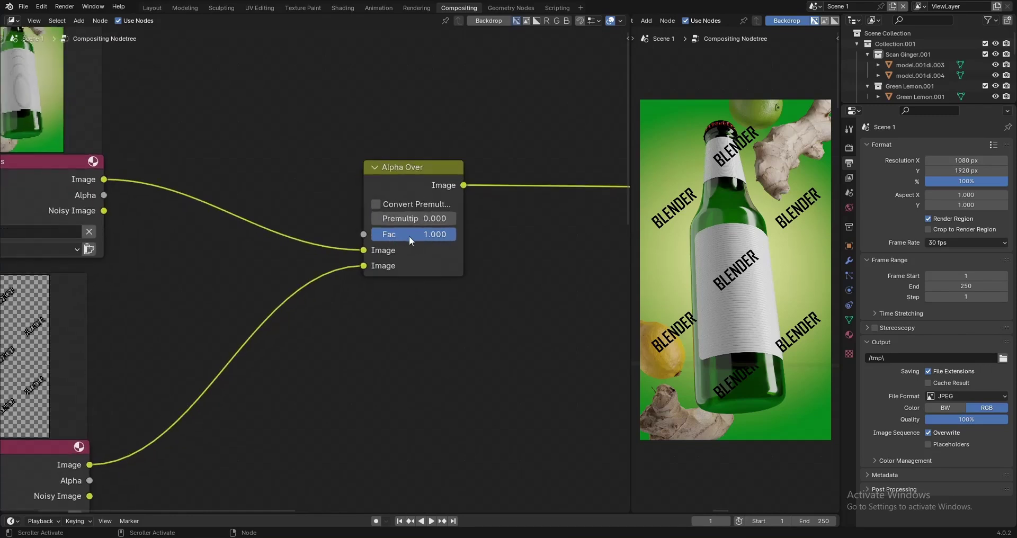
{"action": "left_click_drag", "start_coordinate": [452, 235], "coordinate": [420, 235]}
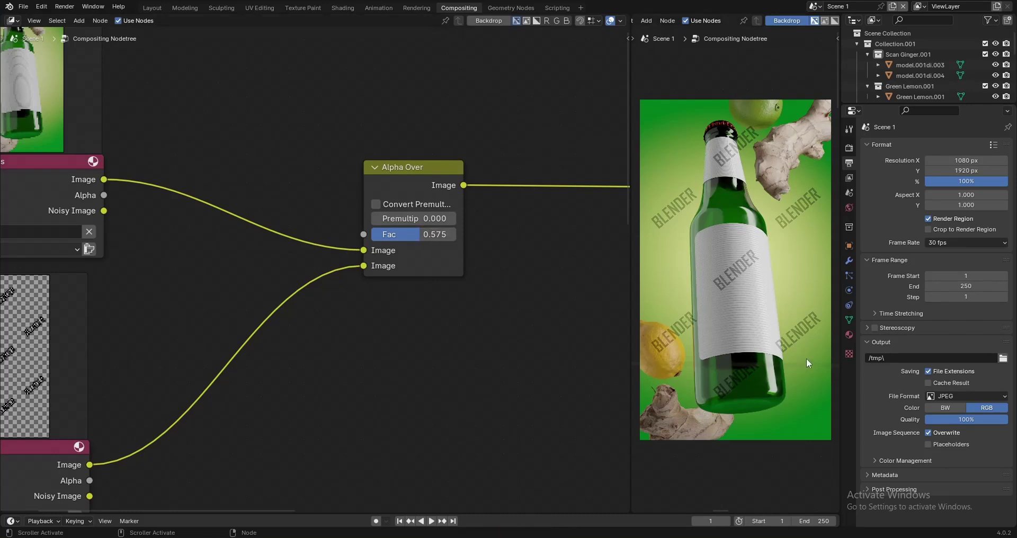
{"action": "mouse_move", "coordinate": [452, 235]}
{"action": "left_mouse_down"}
{"action": "mouse_move", "coordinate": [441, 235]}
{"action": "mouse_move", "coordinate": [456, 235]}
{"action": "left_mouse_up"}
{"action": "left_click", "coordinate": [424, 235]}
{"action": "type", "text": ".5"}
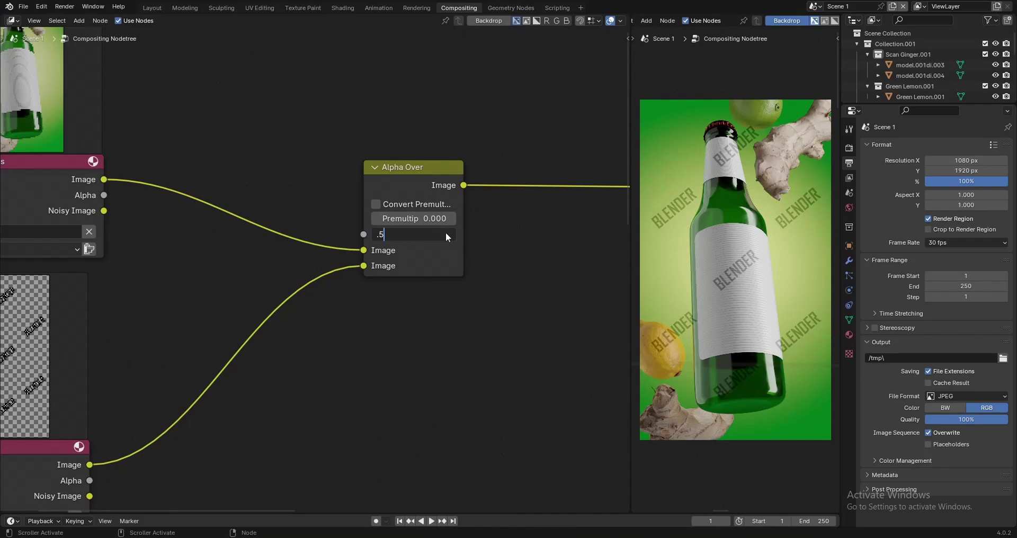
{"action": "key", "text": "Return"}
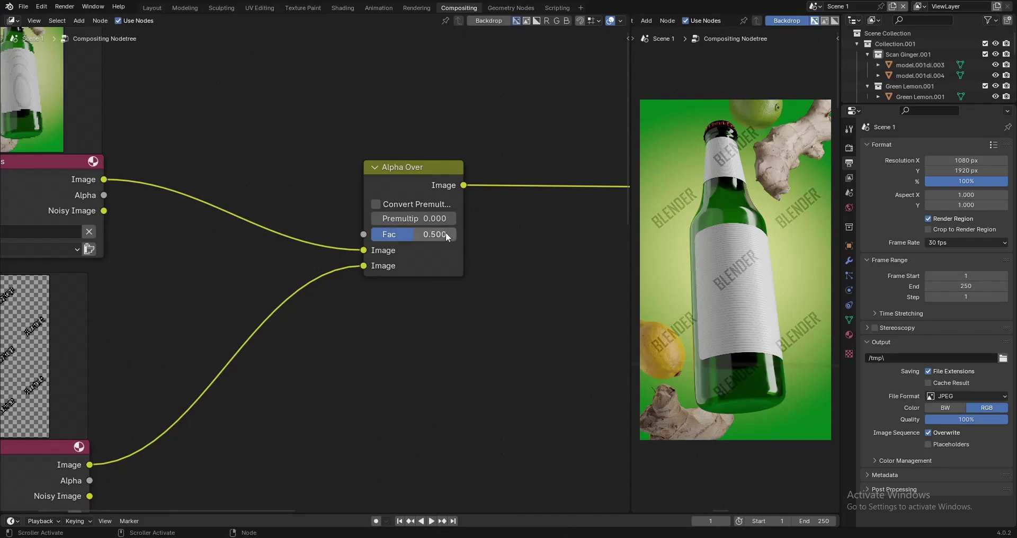
Step: Switch to the Layout workspace, open the render result and choose Slot 1 for the render
{"action": "scroll", "coordinate": [380, 307], "scroll_direction": "down", "scroll_amount": 4}
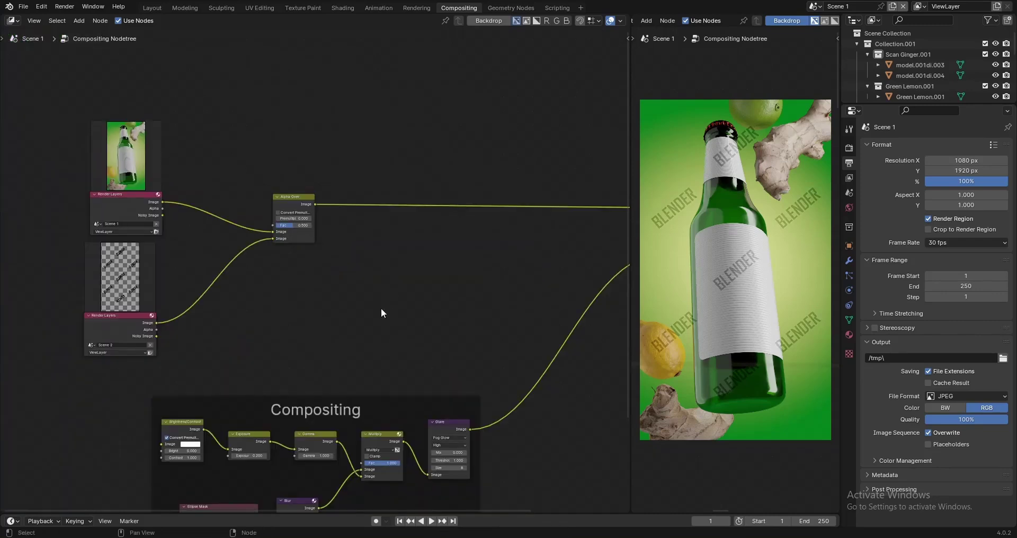
{"action": "left_click", "coordinate": [152, 8]}
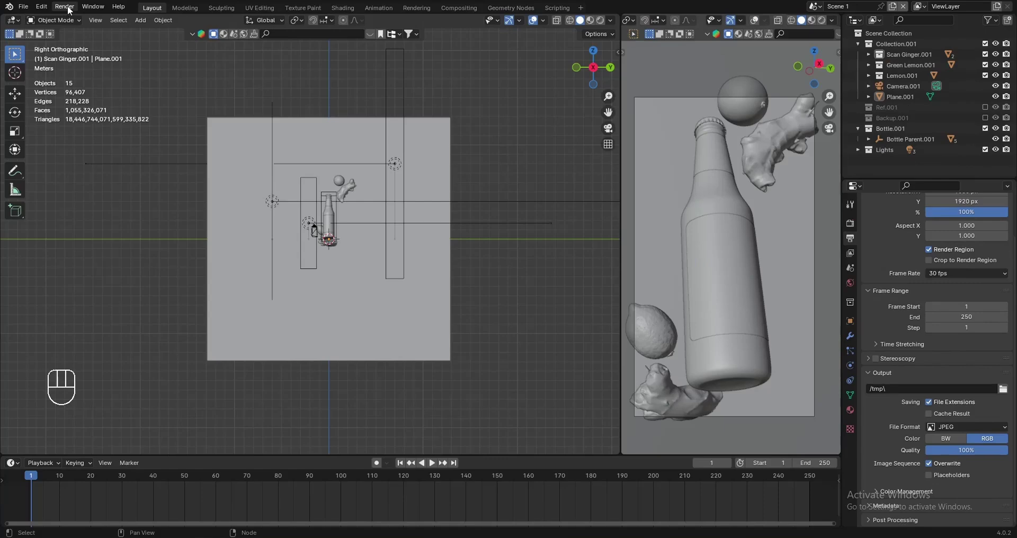
{"action": "left_click", "coordinate": [64, 9]}
{"action": "left_click", "coordinate": [115, 59]}
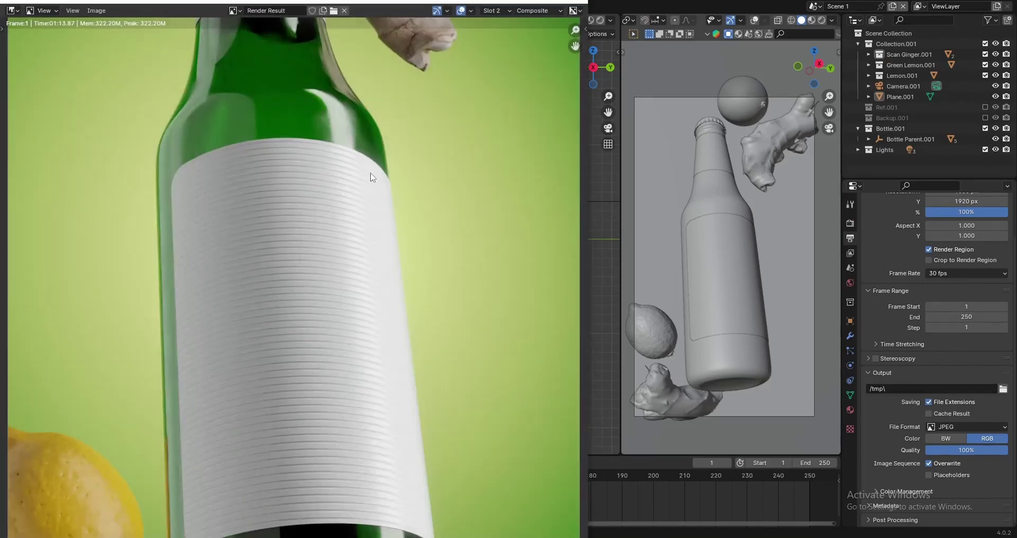
{"action": "left_click", "coordinate": [500, 11]}
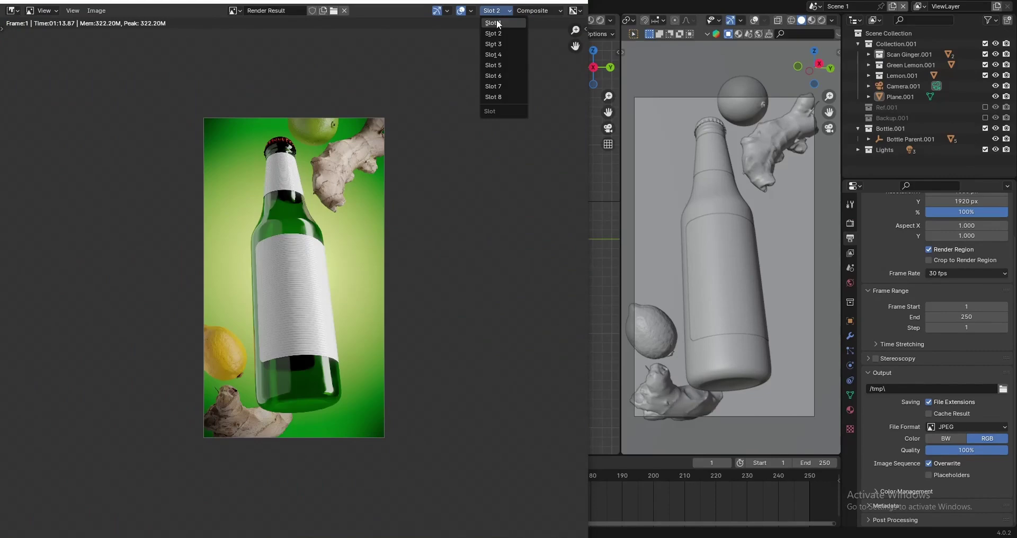
{"action": "left_click", "coordinate": [497, 21]}
{"action": "key", "text": "Escape"}
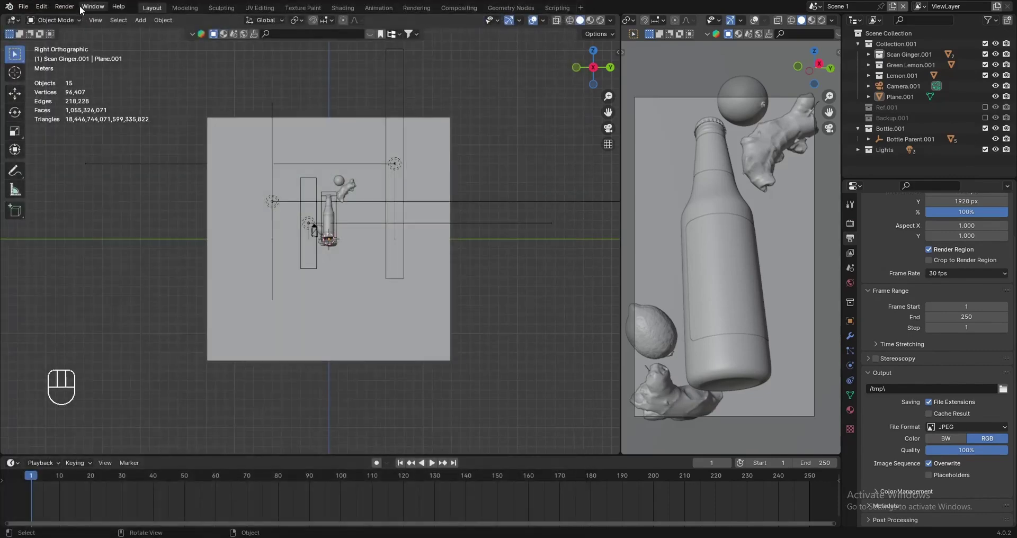
Step: Render the Scene 1 image and inspect the text overlay on the bottle up close
{"action": "left_click", "coordinate": [64, 6]}
{"action": "left_click", "coordinate": [72, 18]}
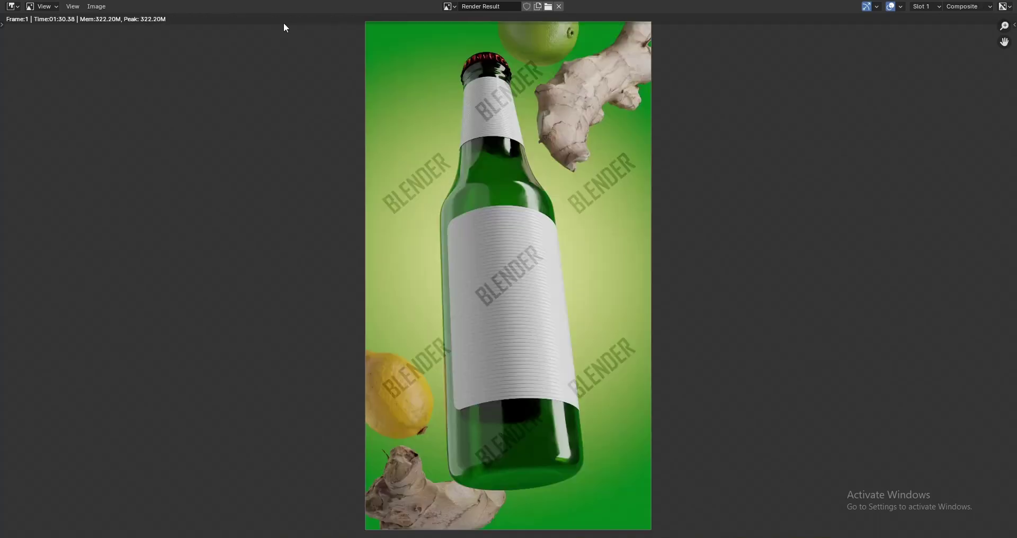
{"action": "scroll", "coordinate": [612, 260], "scroll_direction": "up", "scroll_amount": 2}
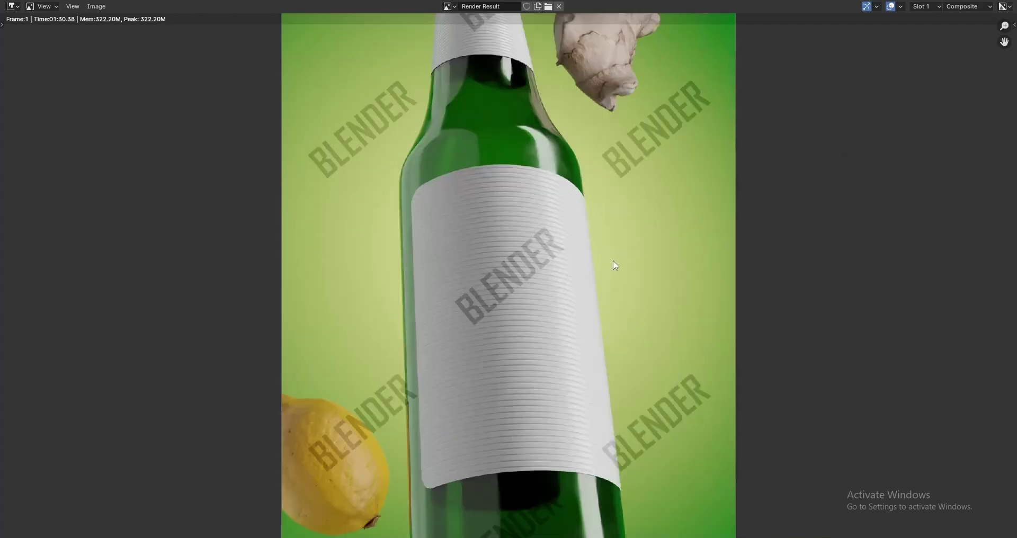
{"action": "scroll", "coordinate": [613, 260], "scroll_direction": "down", "scroll_amount": 2}
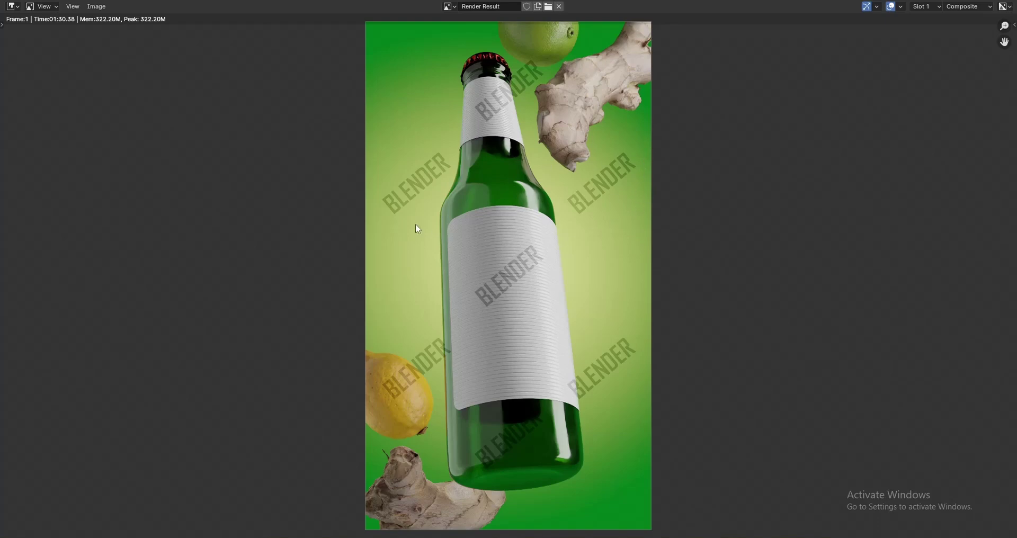
{"action": "key", "text": "Escape"}
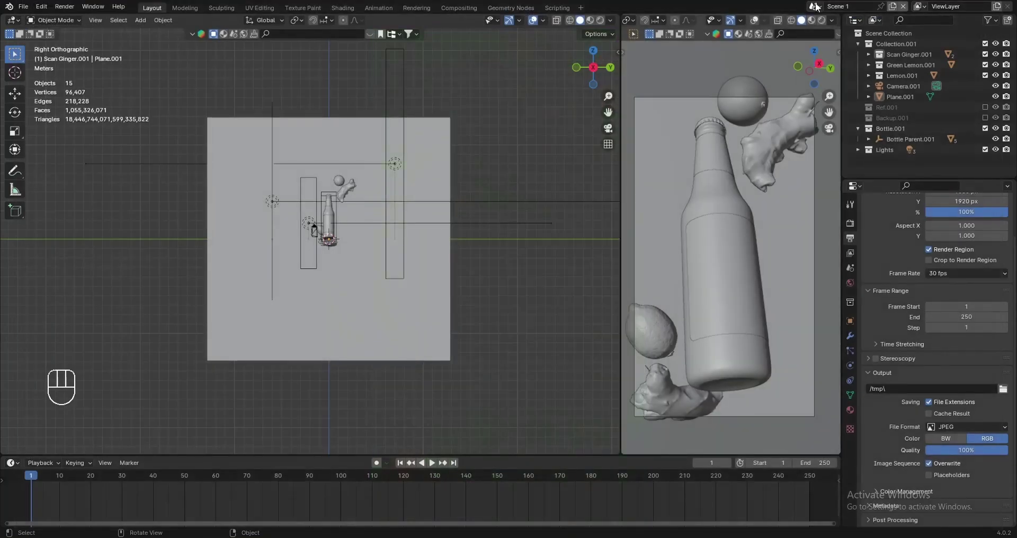
Step: Switch to Scene 2 and save the file
{"action": "left_click", "coordinate": [815, 7]}
{"action": "left_click", "coordinate": [826, 32]}
{"action": "scroll", "coordinate": [360, 202], "scroll_direction": "up", "scroll_amount": 2}
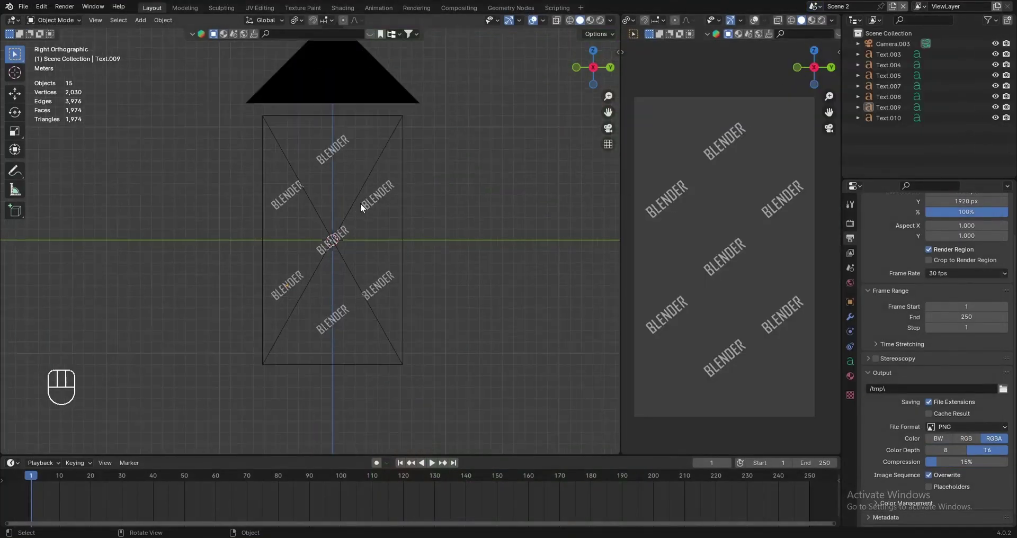
{"action": "left_click", "coordinate": [370, 202]}
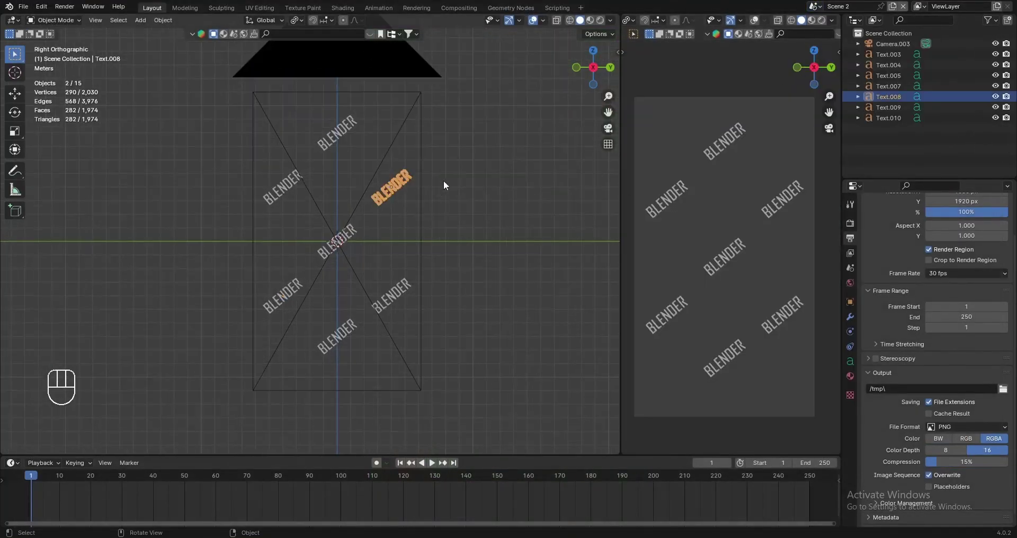
{"action": "key", "text": "r"}
{"action": "right_click", "coordinate": [424, 260]}
{"action": "key", "text": "ctrl+s"}
{"action": "left_click", "coordinate": [379, 310]}
{"action": "left_click", "coordinate": [341, 331], "text": "shift"}
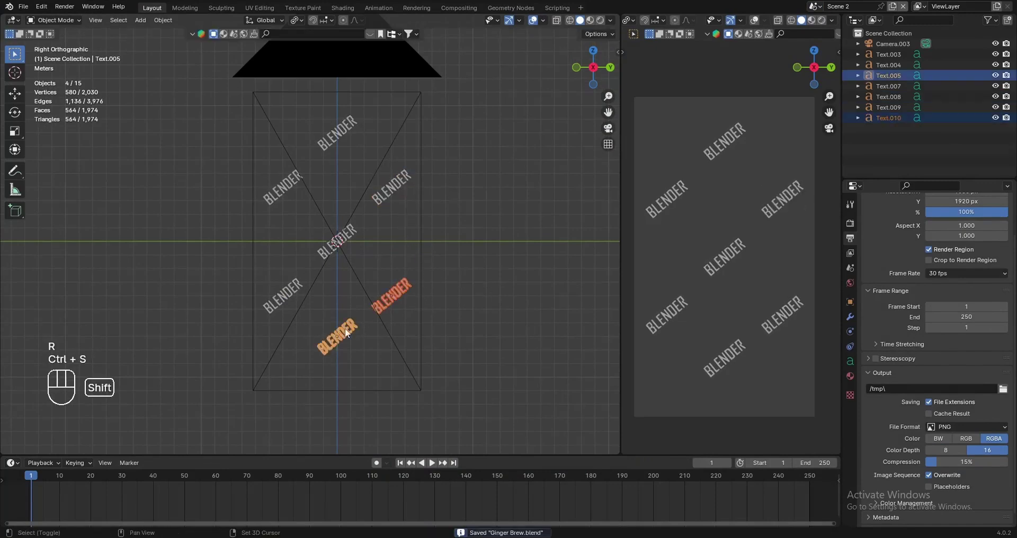
{"action": "left_click", "coordinate": [277, 291], "text": "shift"}
{"action": "key", "text": "a"}
Step: Change the regular font of the central "BLENDER" text to Bauhaus 93 and save the file
{"action": "left_click", "coordinate": [320, 242]}
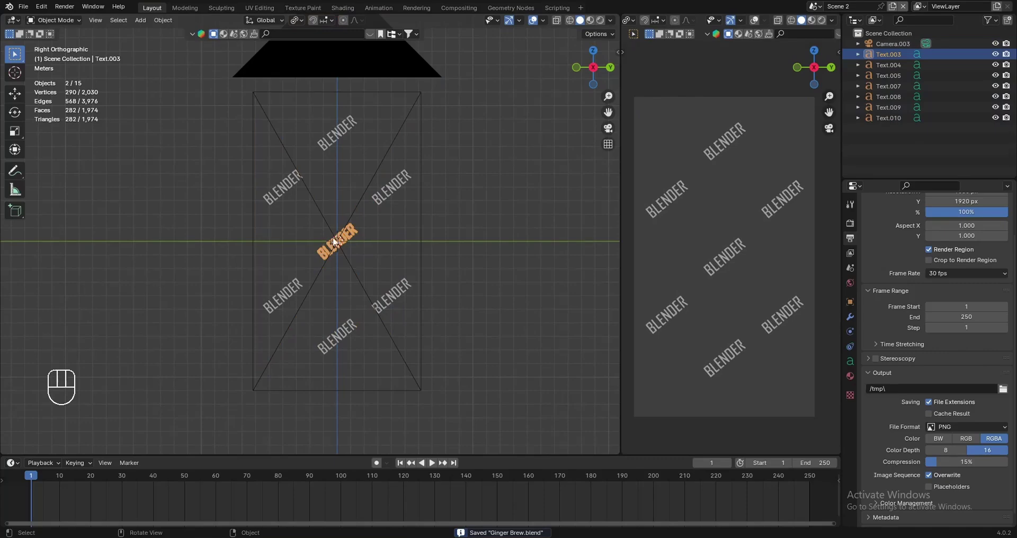
{"action": "left_click", "coordinate": [850, 362]}
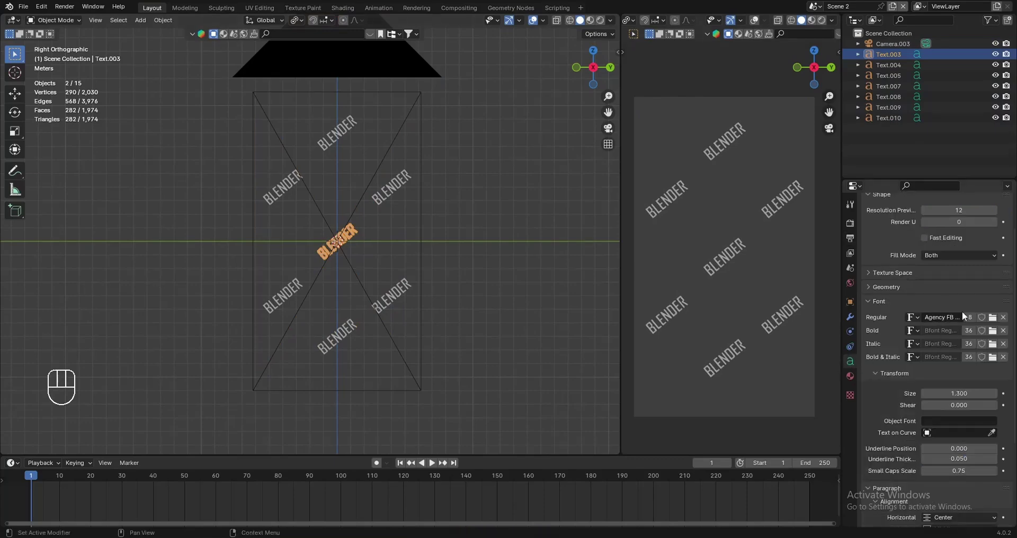
{"action": "left_click", "coordinate": [992, 318]}
{"action": "double_click", "coordinate": [509, 259]}
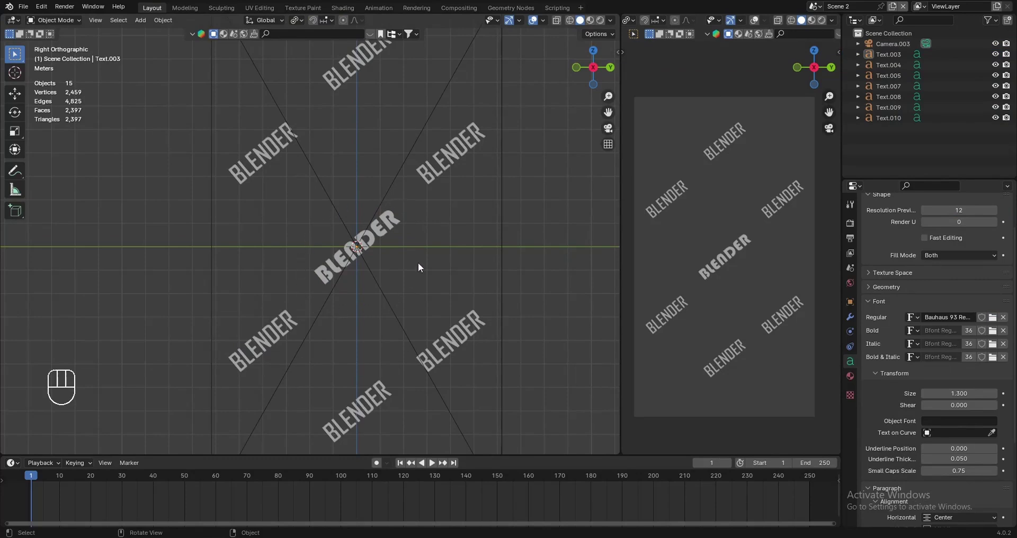
{"action": "left_click", "coordinate": [373, 247]}
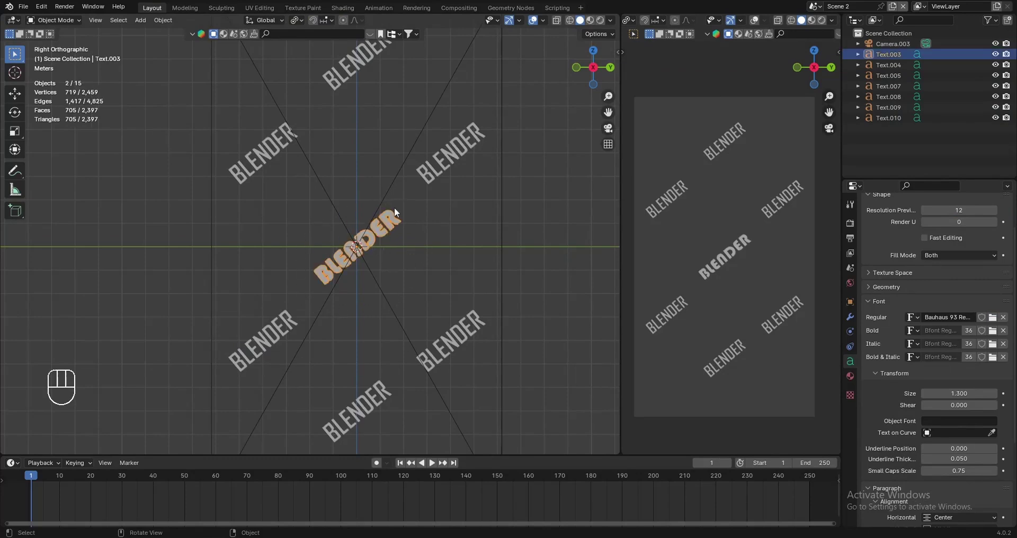
{"action": "left_click", "coordinate": [24, 6]}
{"action": "left_click", "coordinate": [48, 75]}
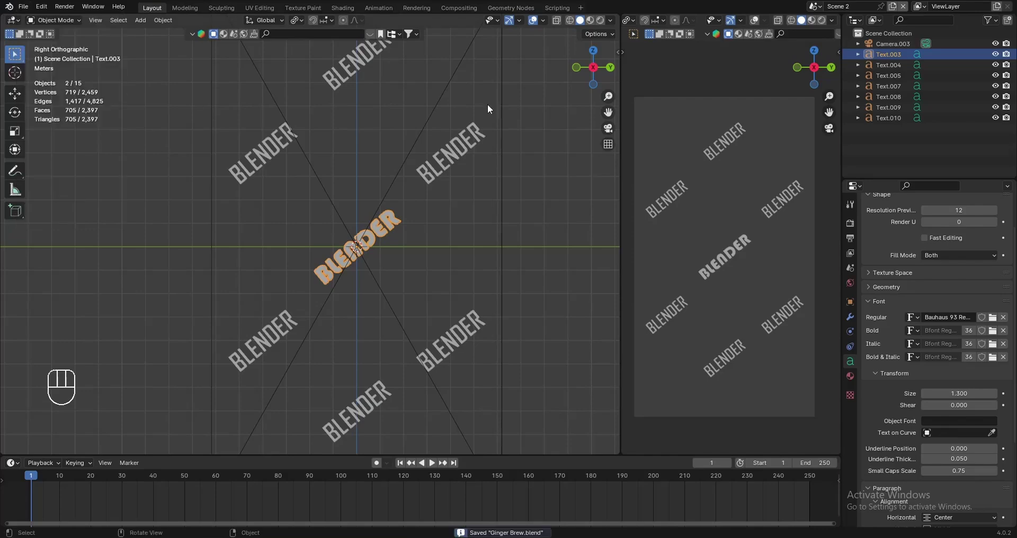
Step: Switch back to Scene 1 and render its image in a maximized render window
{"action": "left_click", "coordinate": [813, 6]}
{"action": "left_click", "coordinate": [835, 19]}
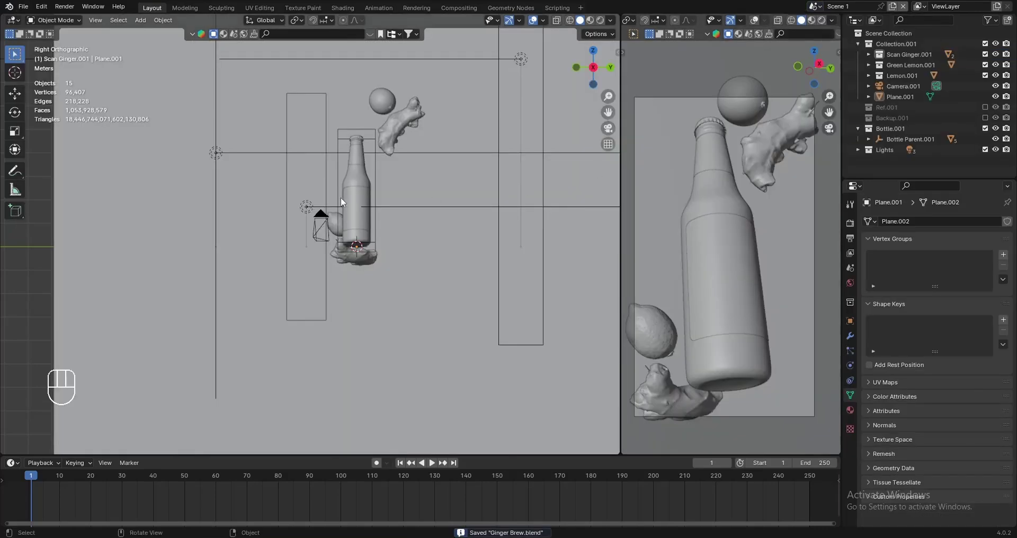
{"action": "left_click", "coordinate": [64, 6]}
{"action": "left_click", "coordinate": [74, 19]}
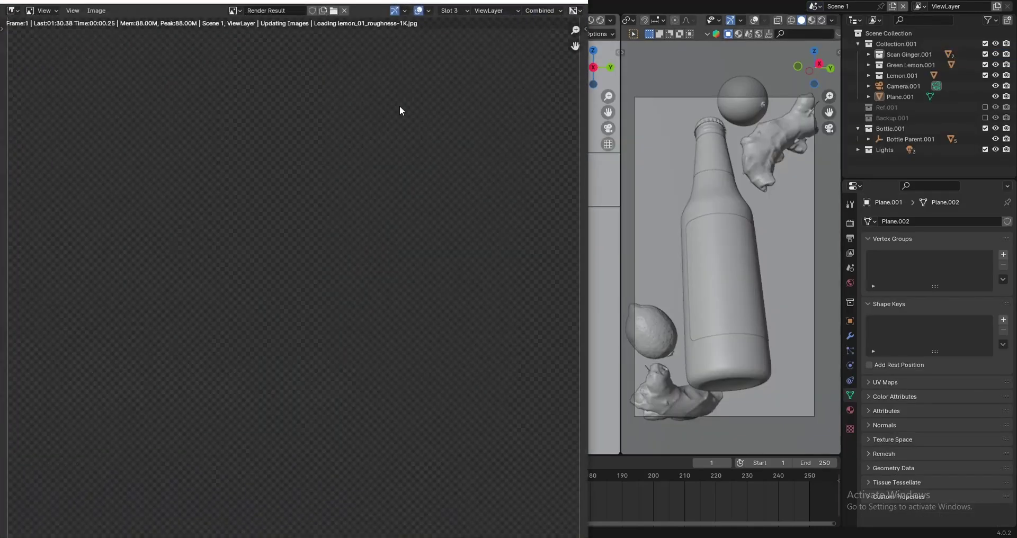
{"action": "double_click", "coordinate": [553, 2]}
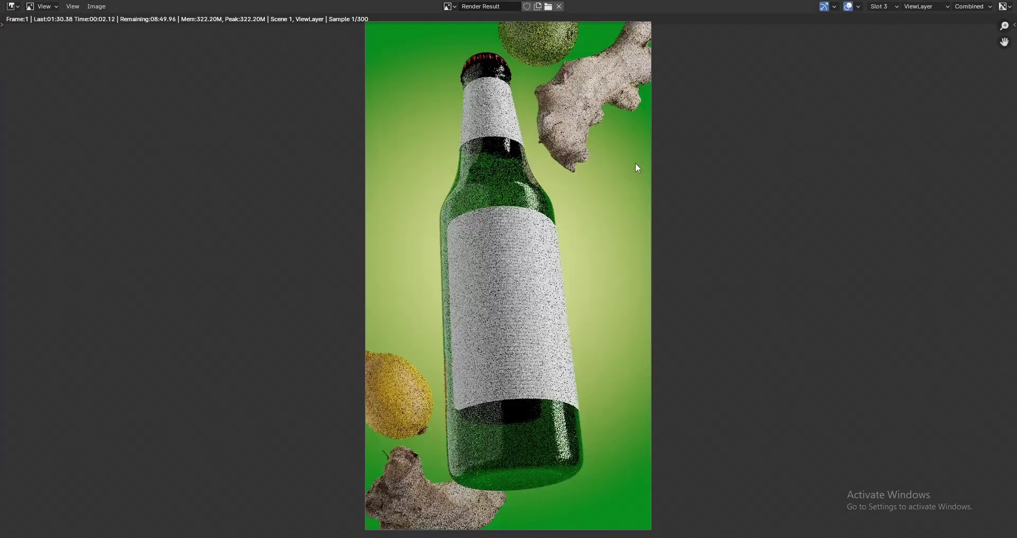